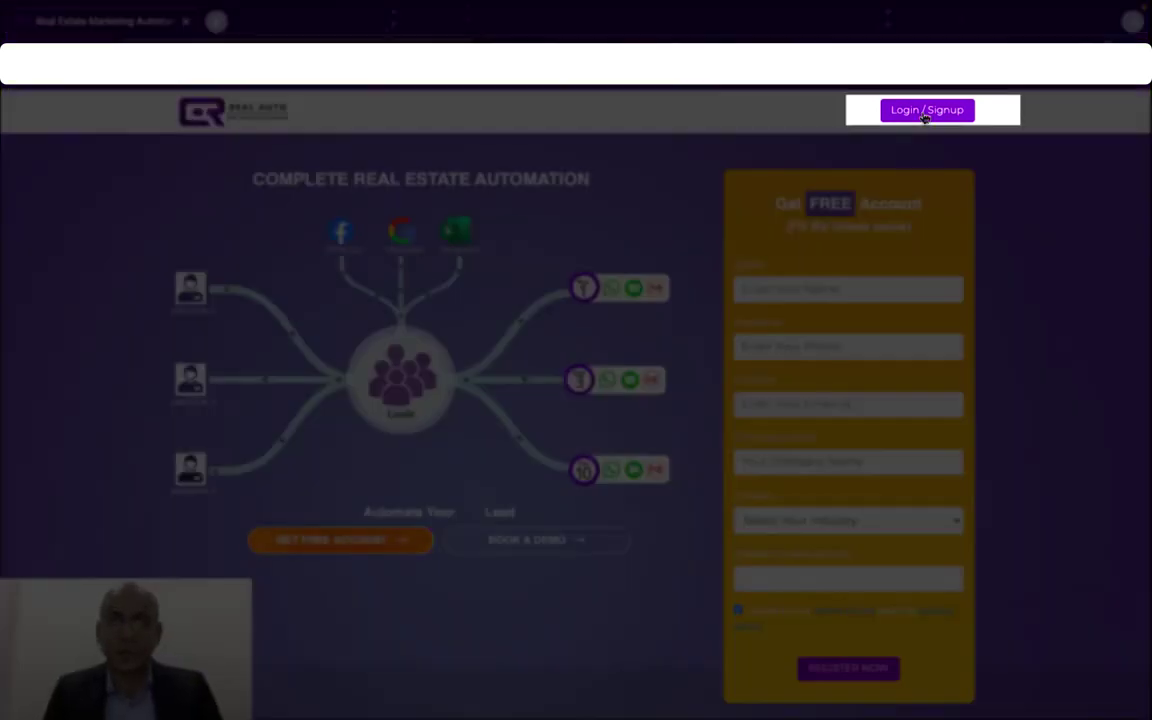
Log in to the Real Auto account.
left_click(925, 112)
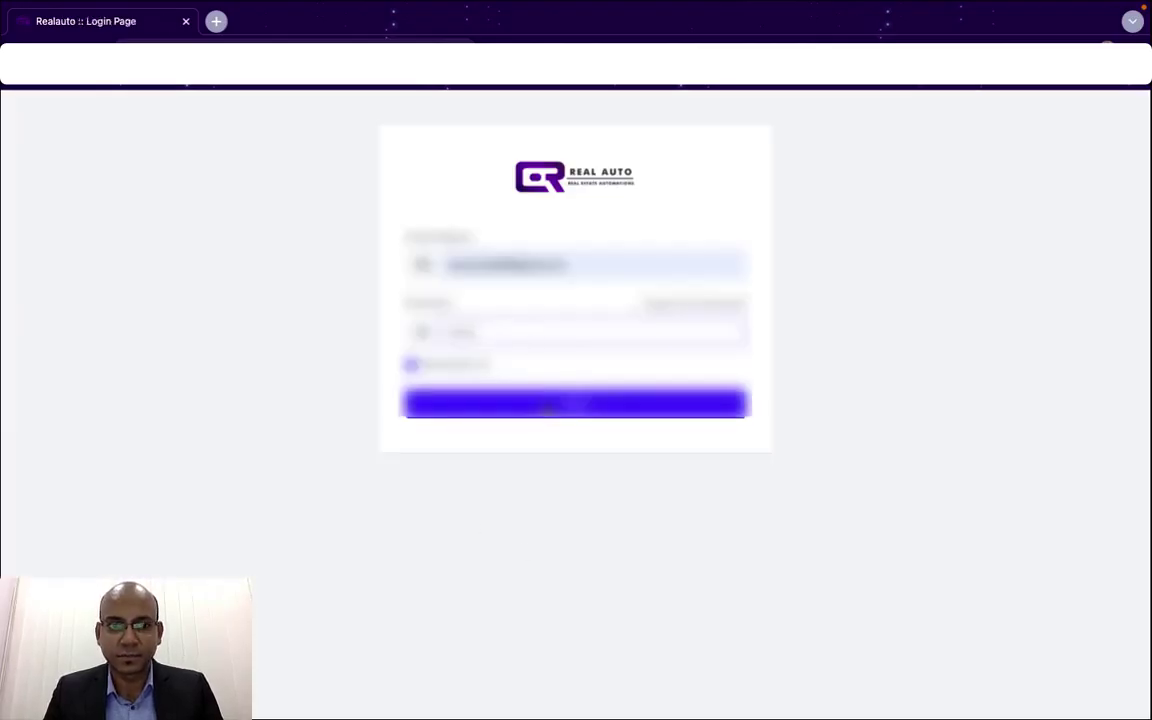
left_click(575, 403)
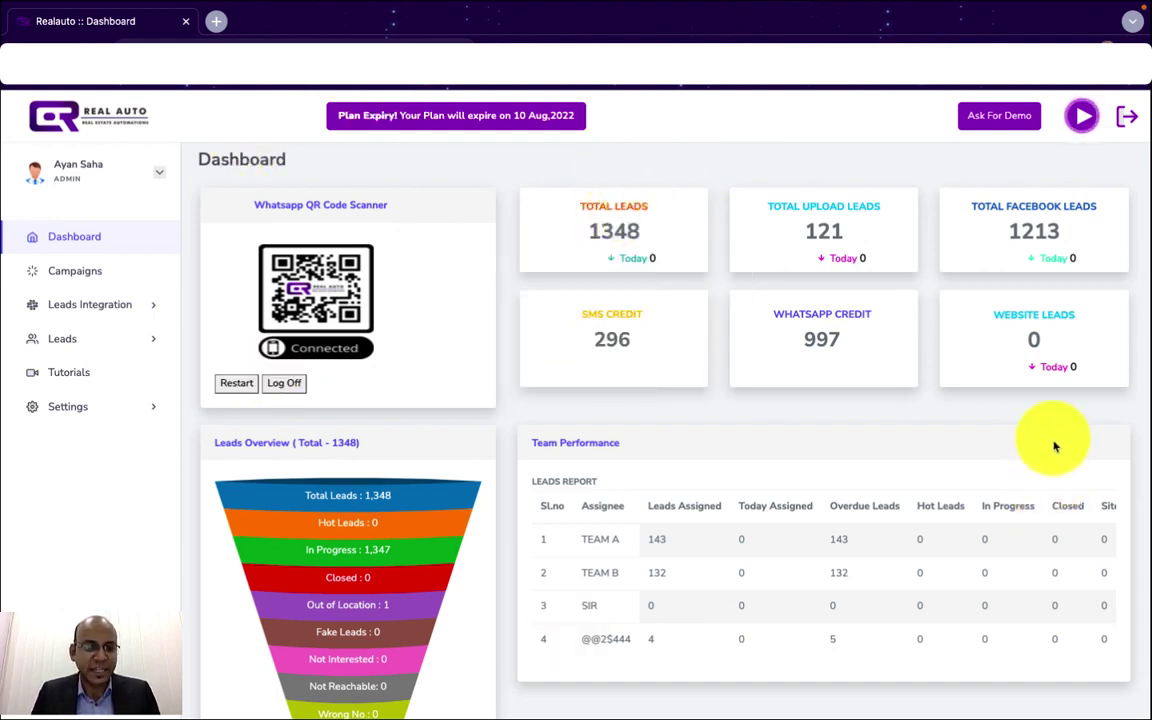
Review the available settings, the leads overview funnel and the team performance report on the dashboard.
left_click(67, 409)
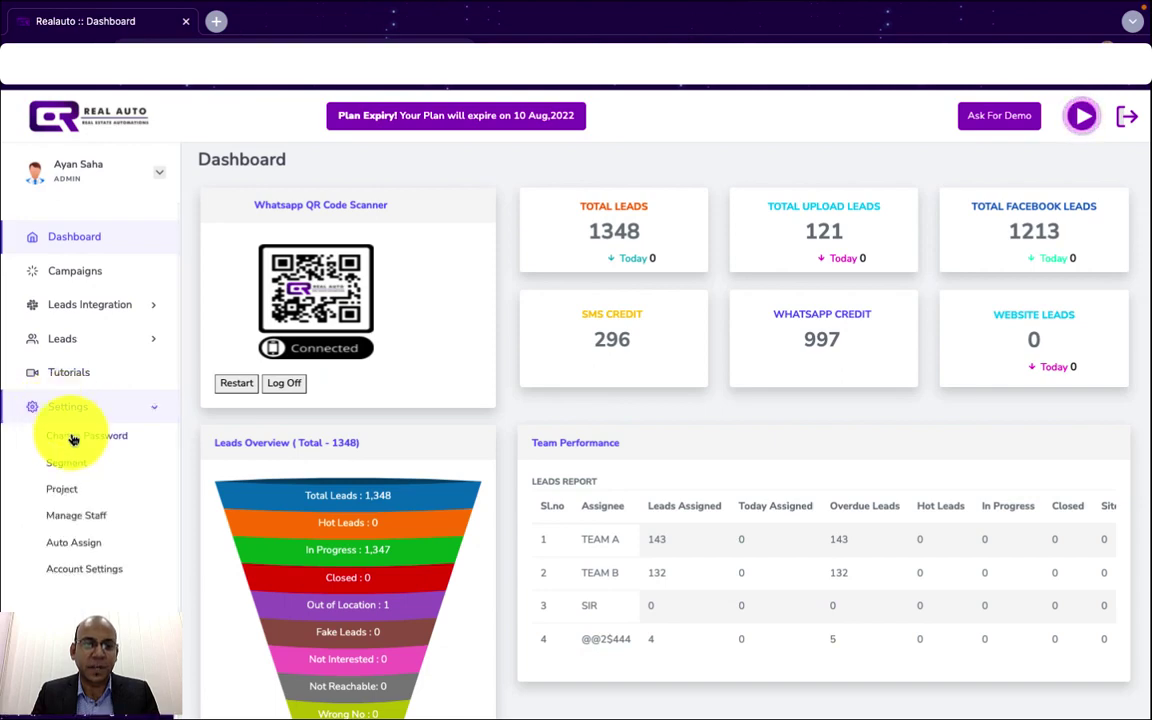
left_click(71, 441)
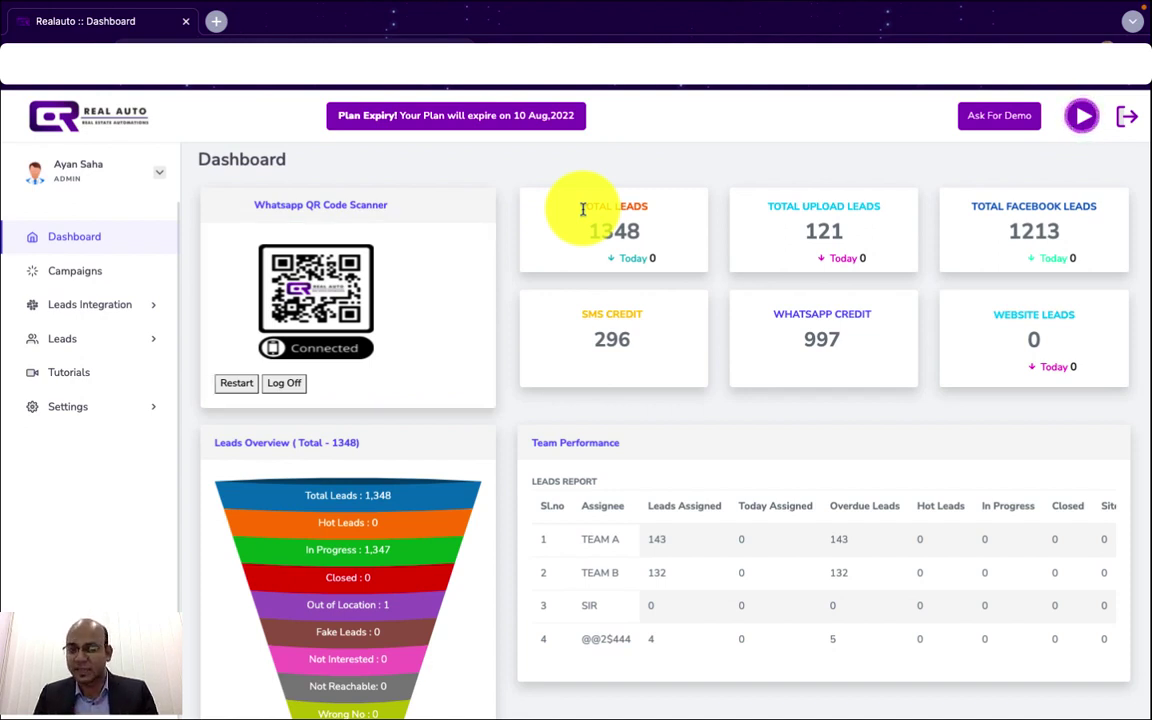
scroll(620, 390, "down", 3)
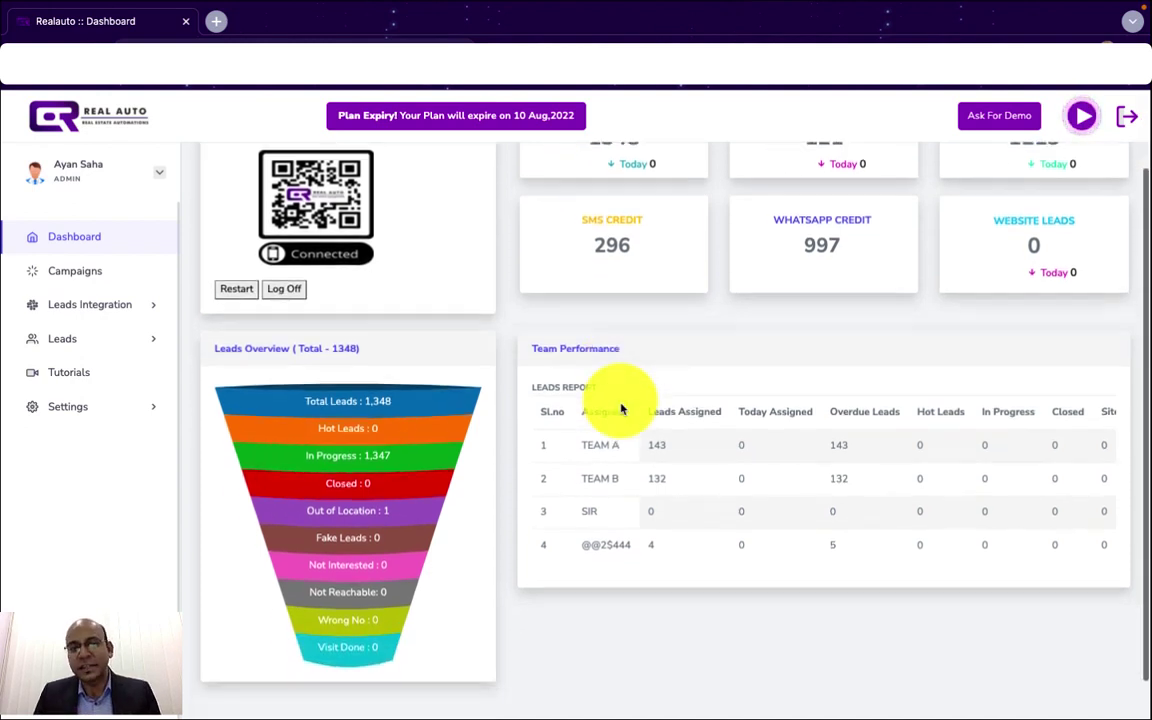
scroll(478, 585, "down", 1)
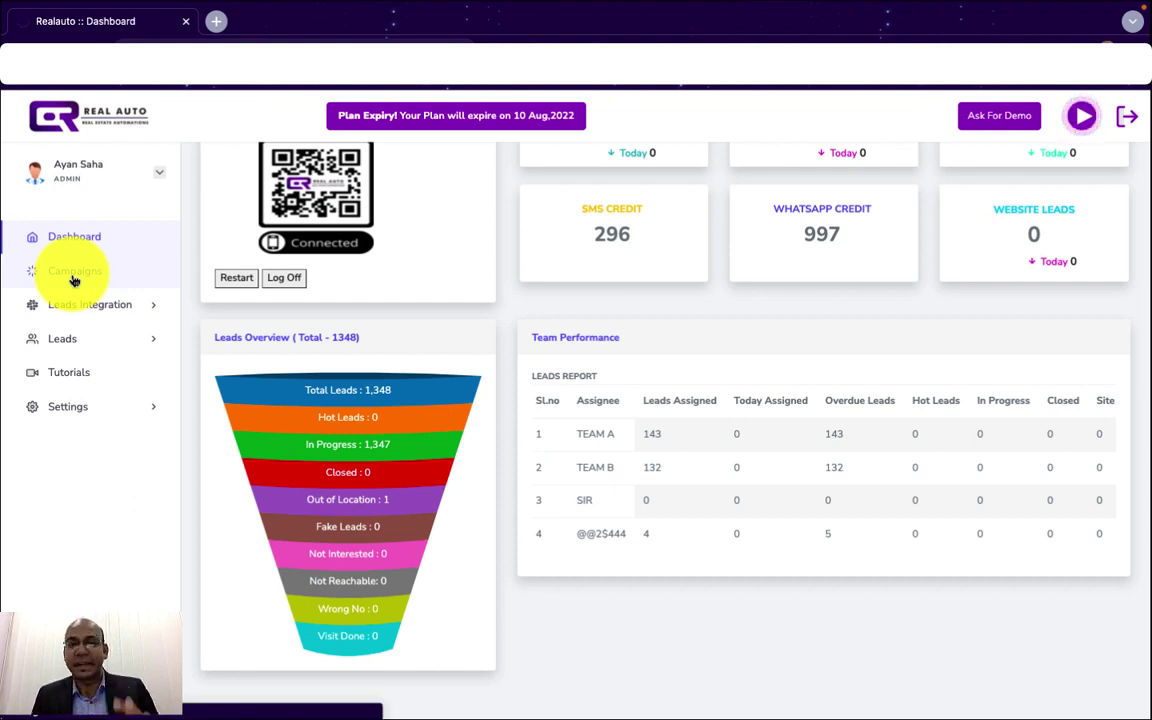
Create a campaign named "New Project".
left_click(74, 279)
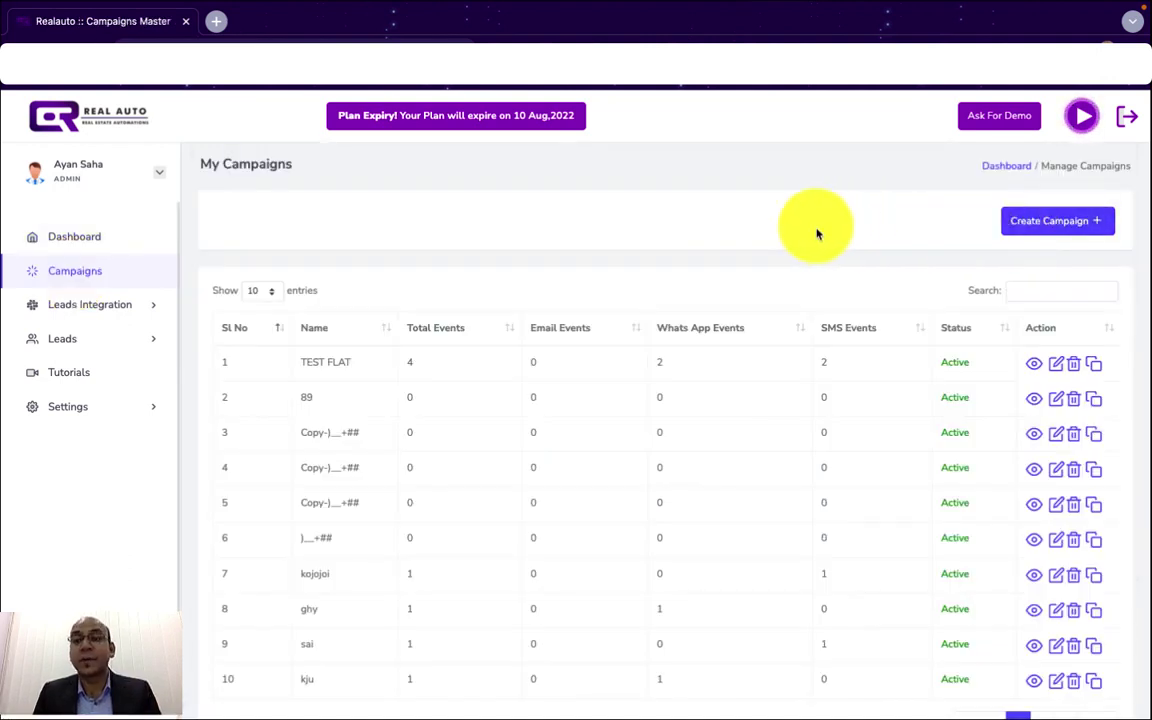
left_click(1046, 224)
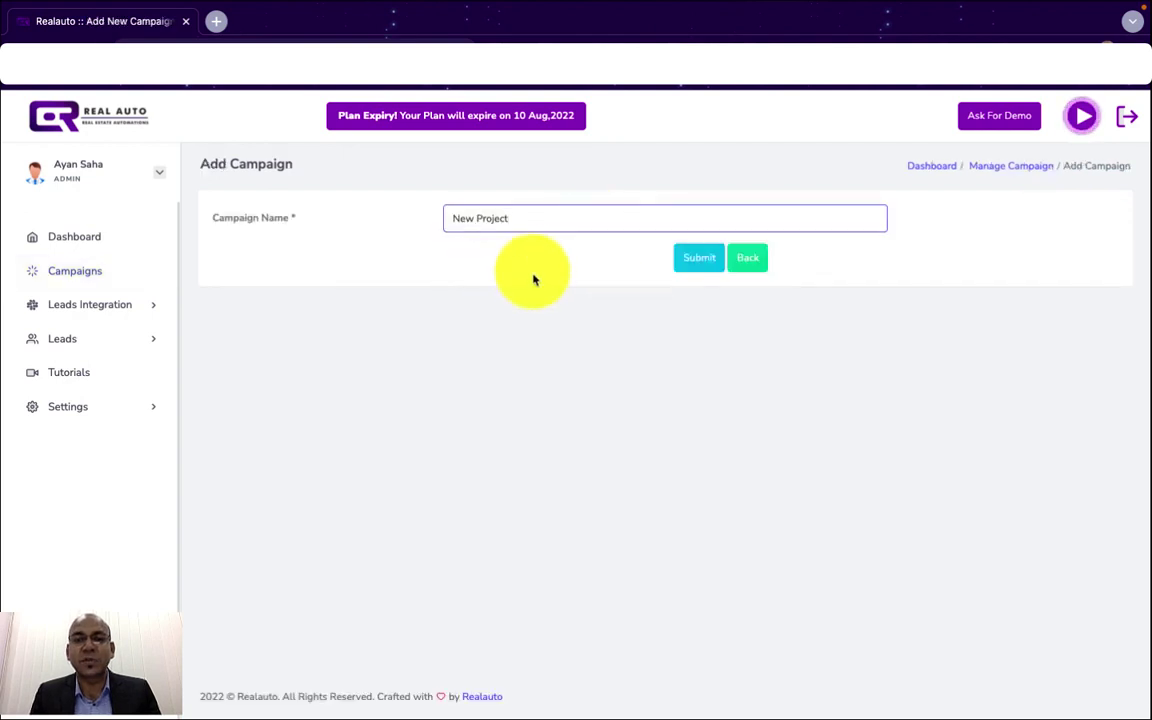
left_click(697, 262)
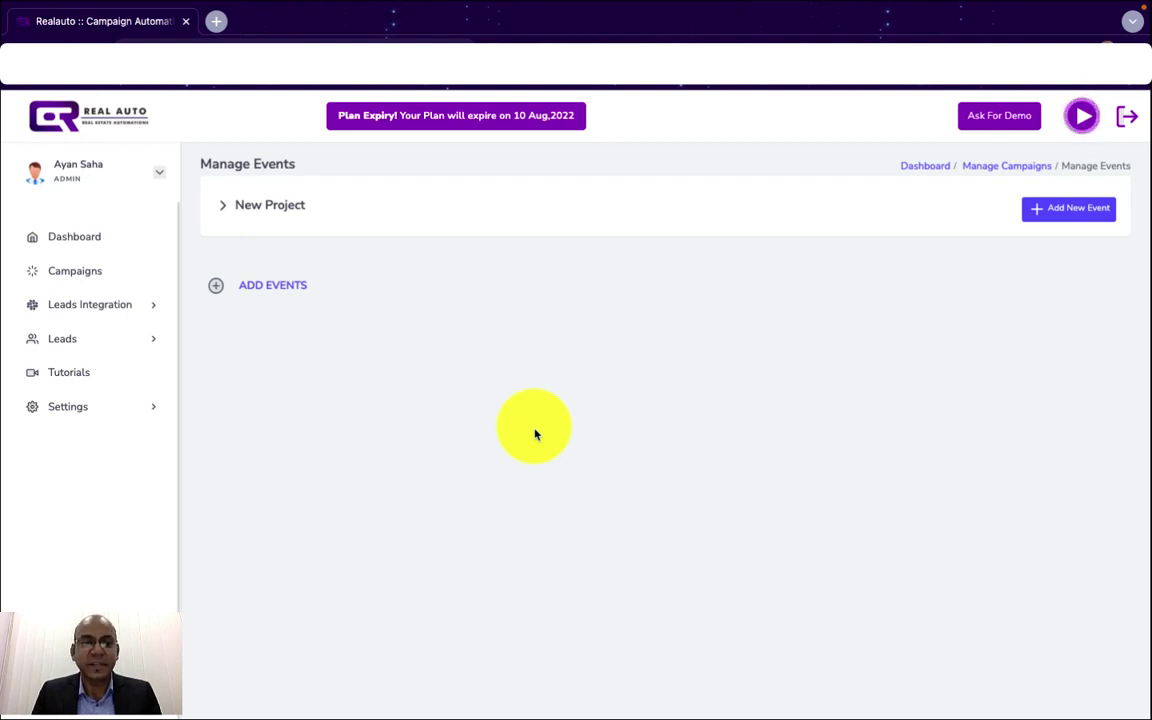
Start a WhatsApp event named "Welcome" in the New Project campaign with Immediate delivery.
left_click(280, 290)
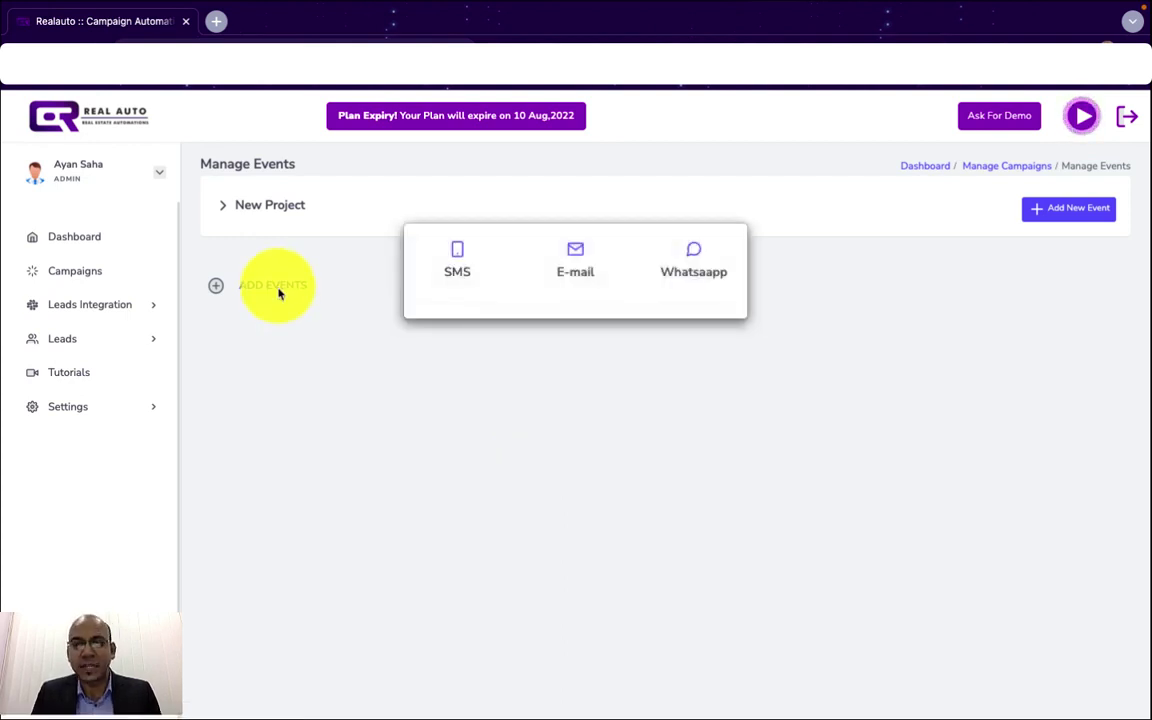
left_click(695, 268)
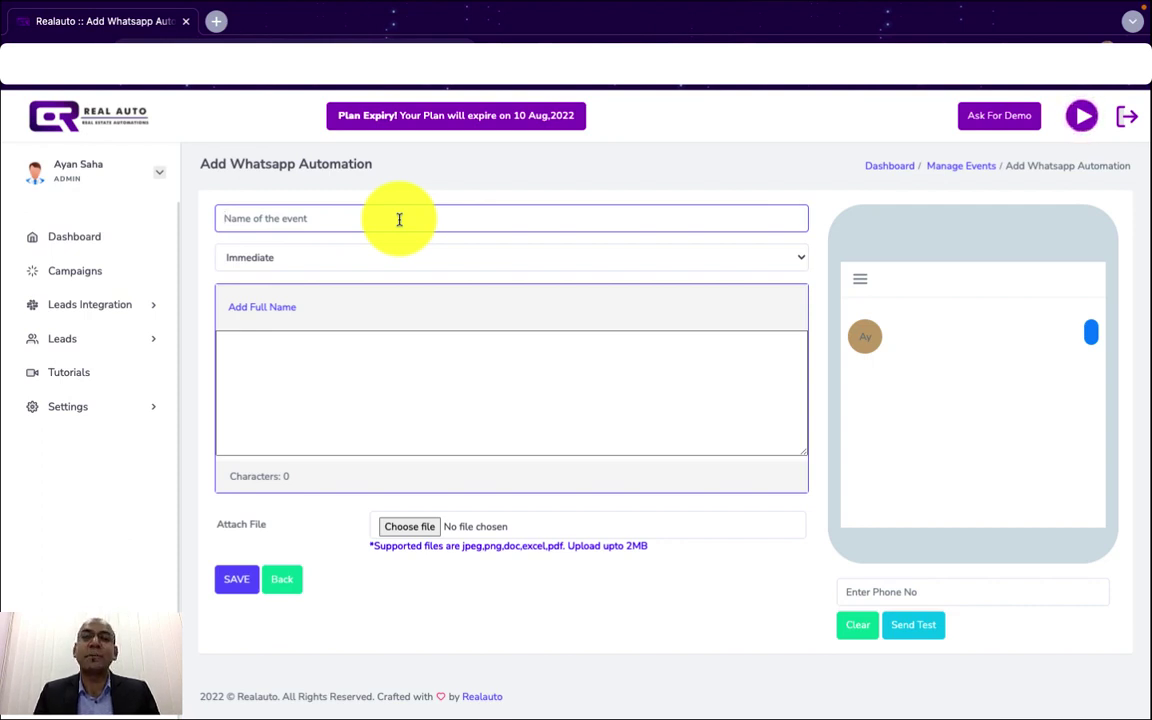
left_click(399, 219)
type("Welcome")
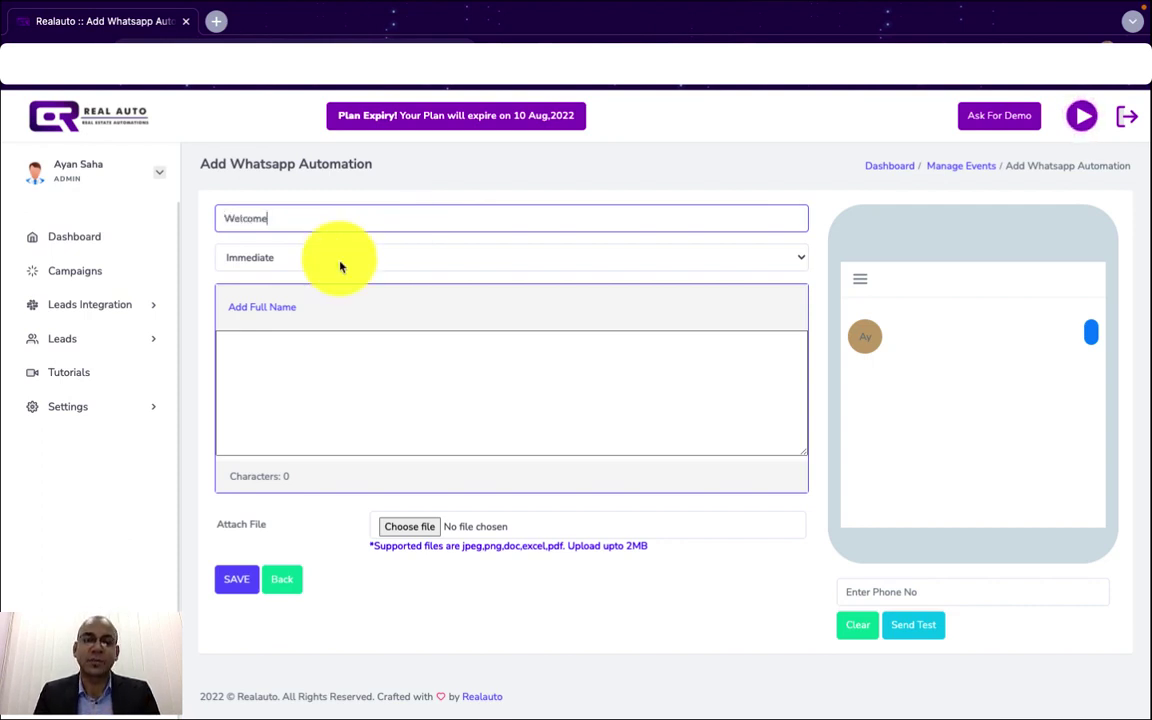
key("Tab")
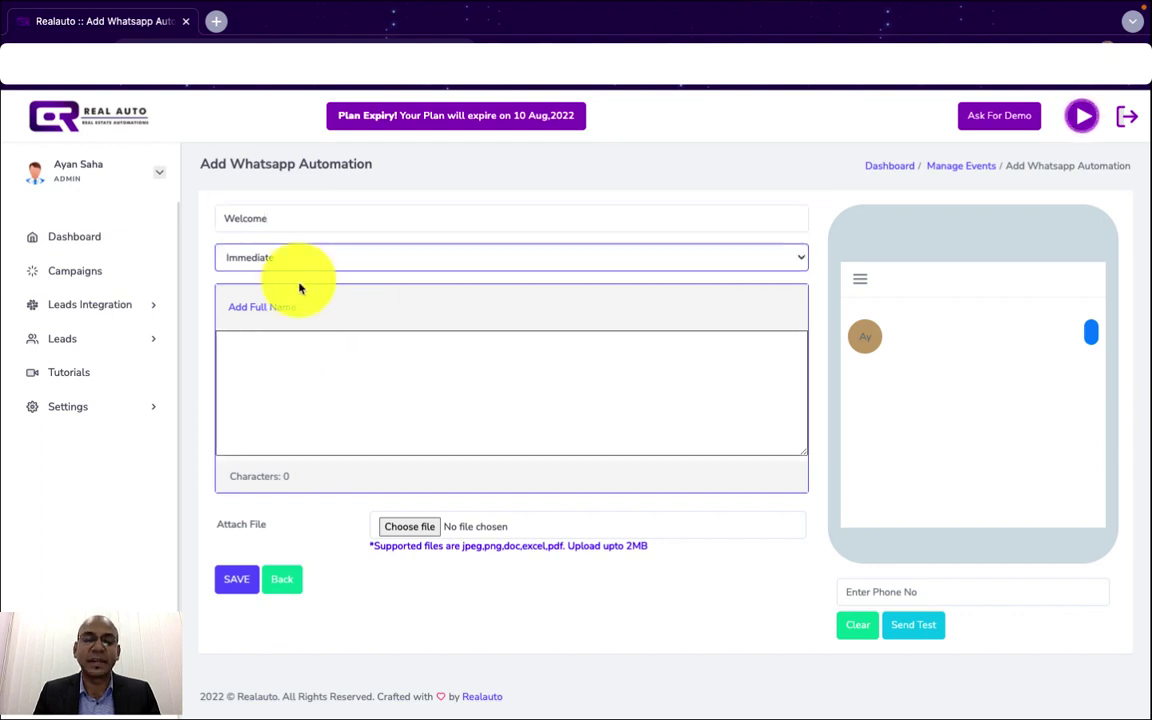
left_click(305, 266)
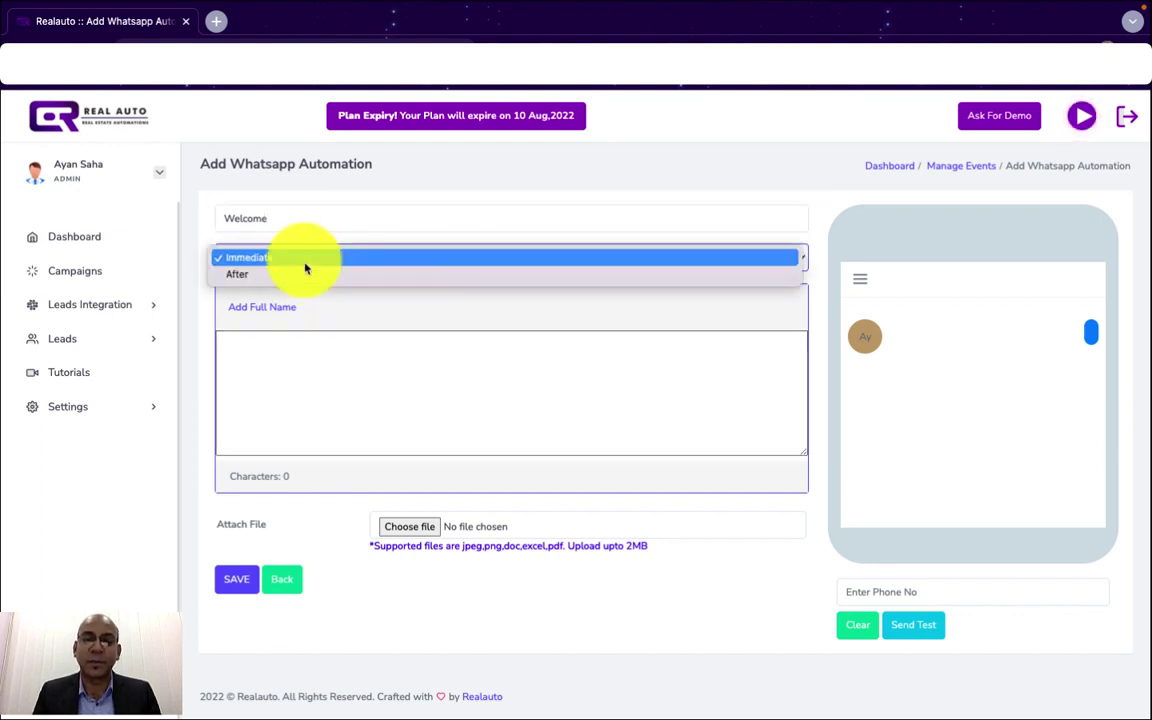
left_click(305, 262)
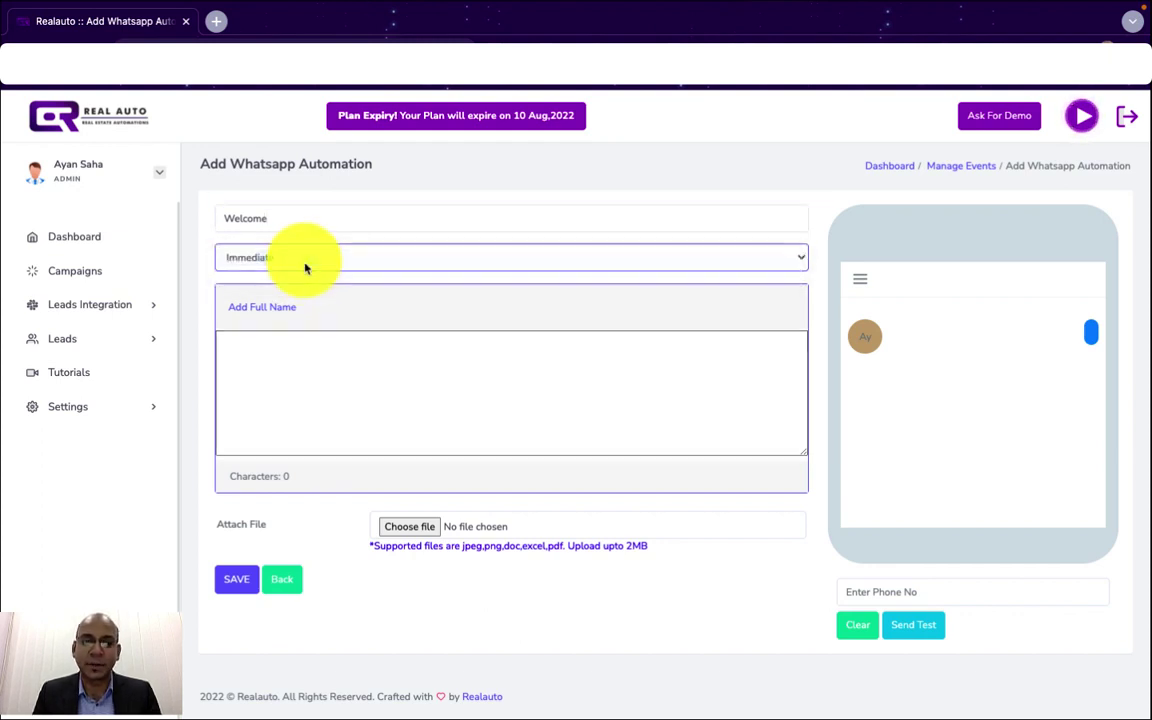
Write the message "Hi {Full Name} This the welcome message" using the full-name placeholder, and save the WhatsApp event.
left_click(315, 353)
type("Hi")
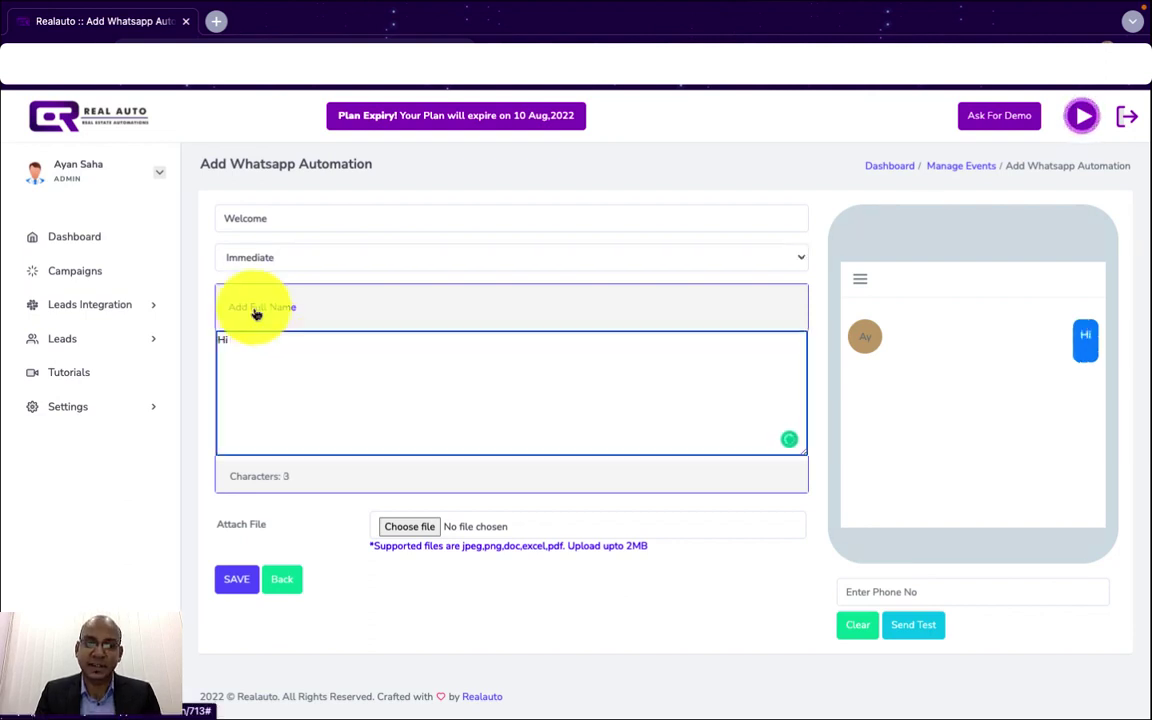
left_click(256, 310)
key("Return")
type("This the welcome message")
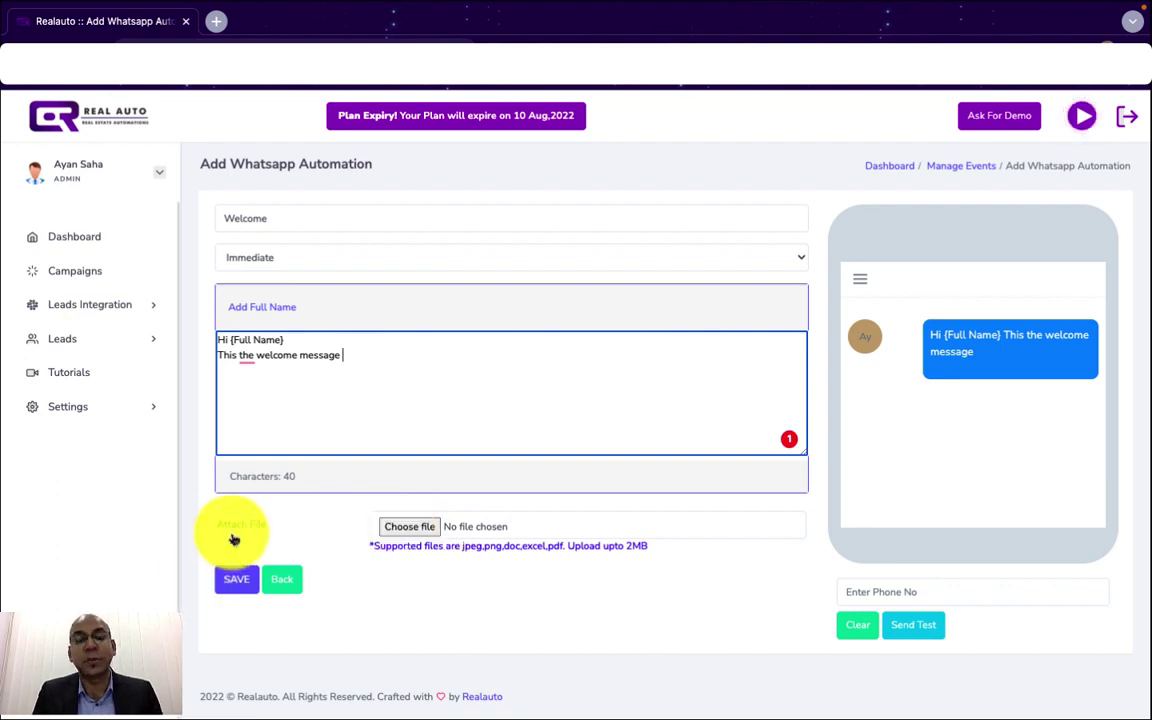
left_click(228, 580)
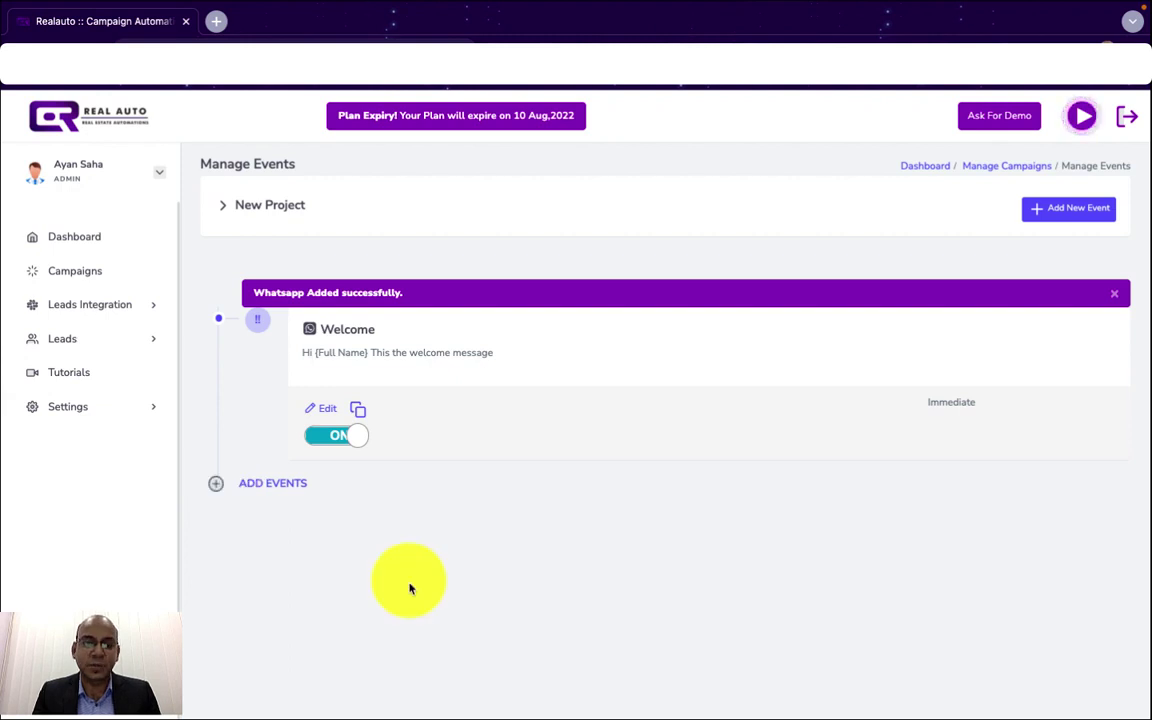
Add and save an SMS event named "Welcome" with Immediate delivery and the message "This is the first msg".
left_click(272, 487)
left_click(463, 272)
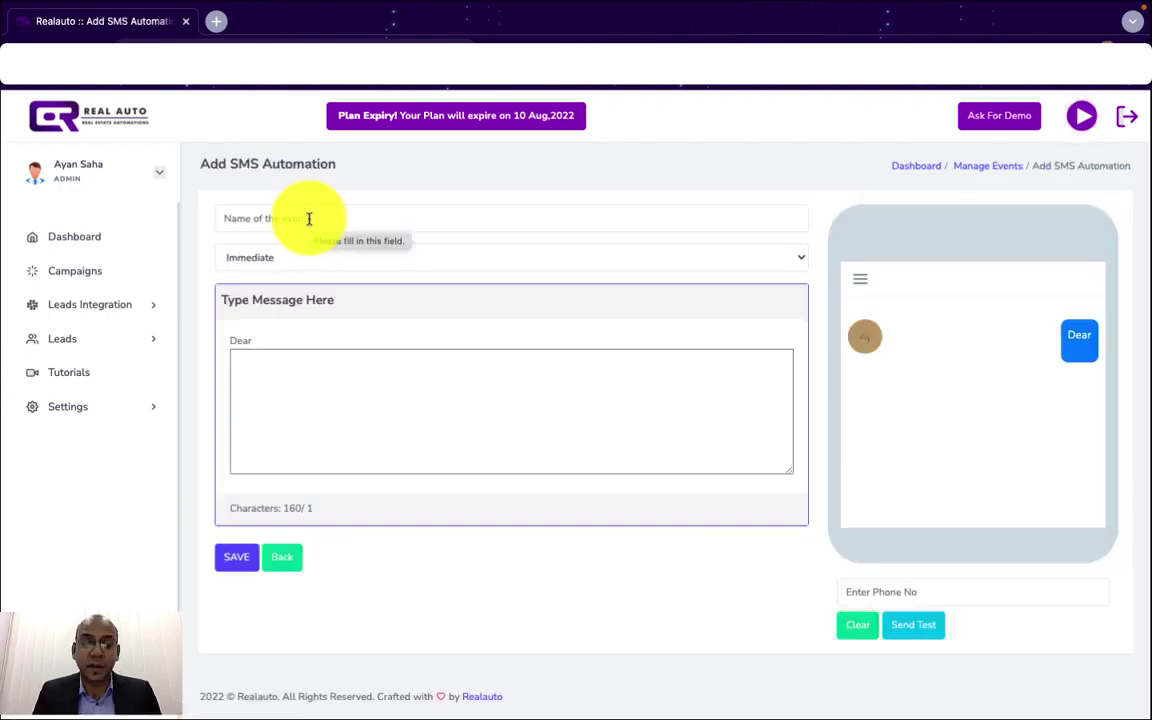
left_click(309, 219)
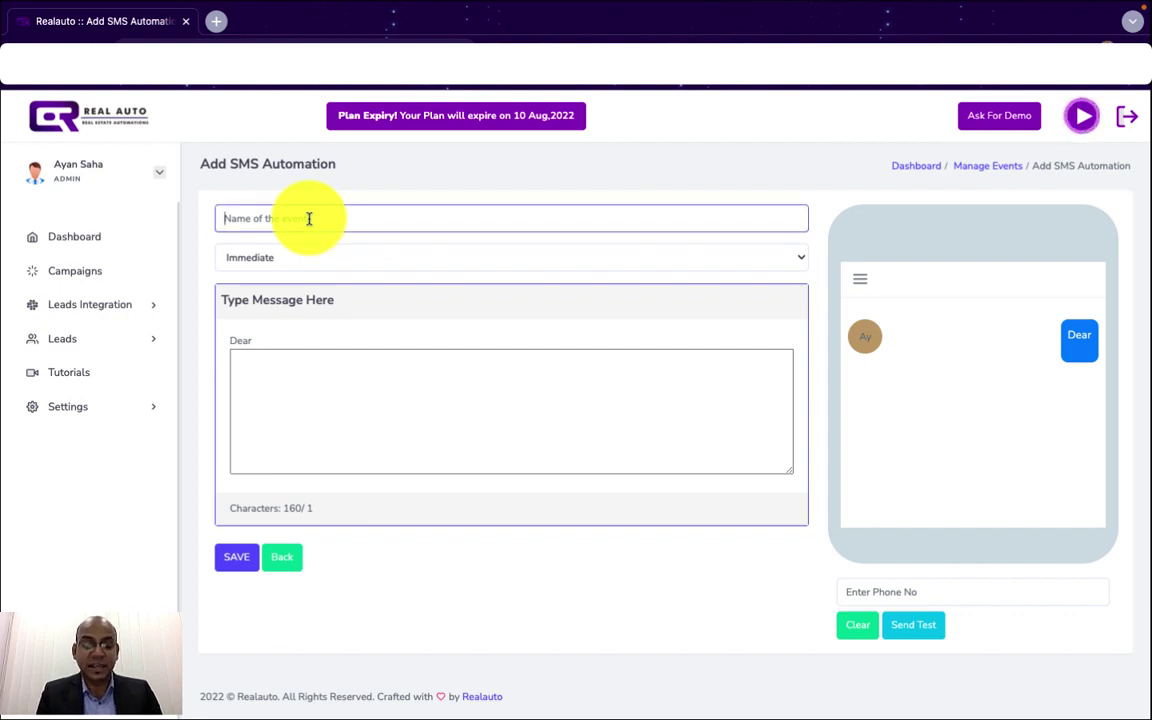
type("Welcome")
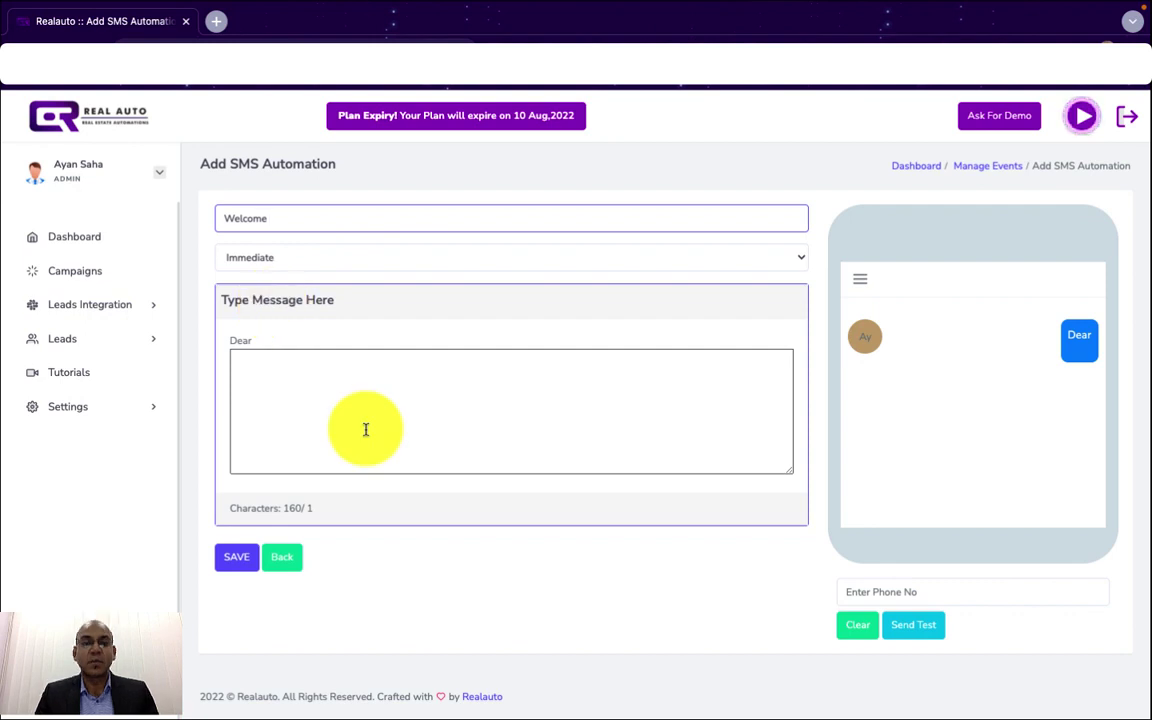
left_click(347, 403)
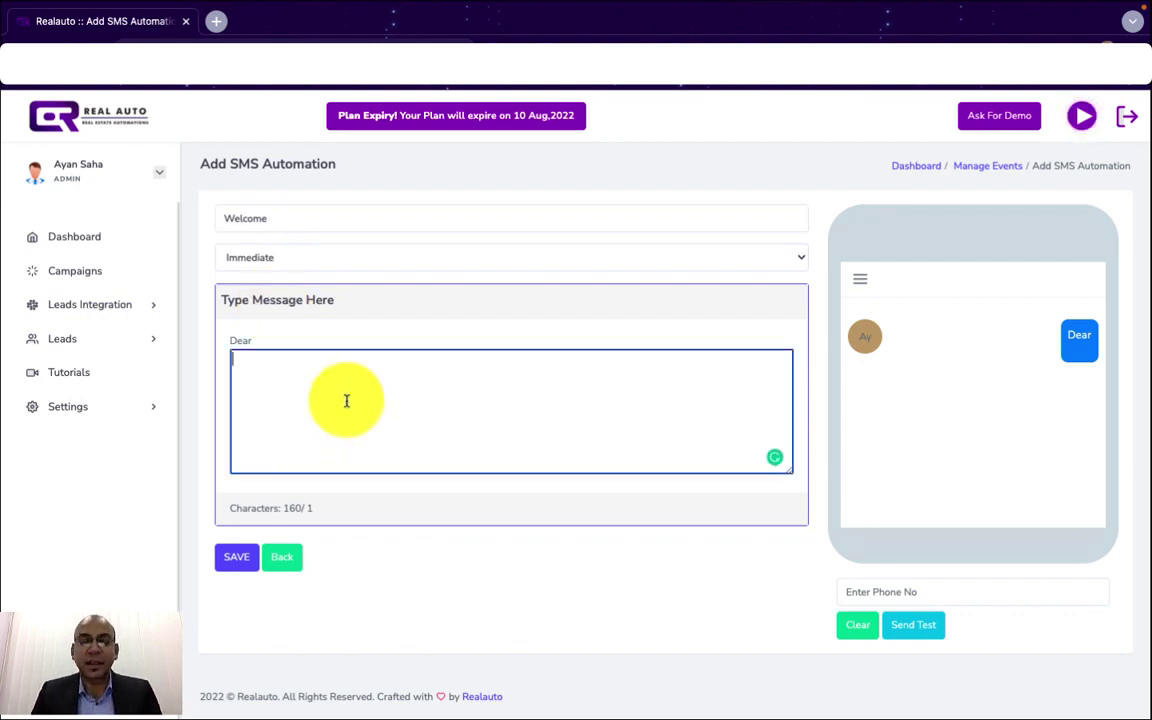
type("Tis is the first msg")
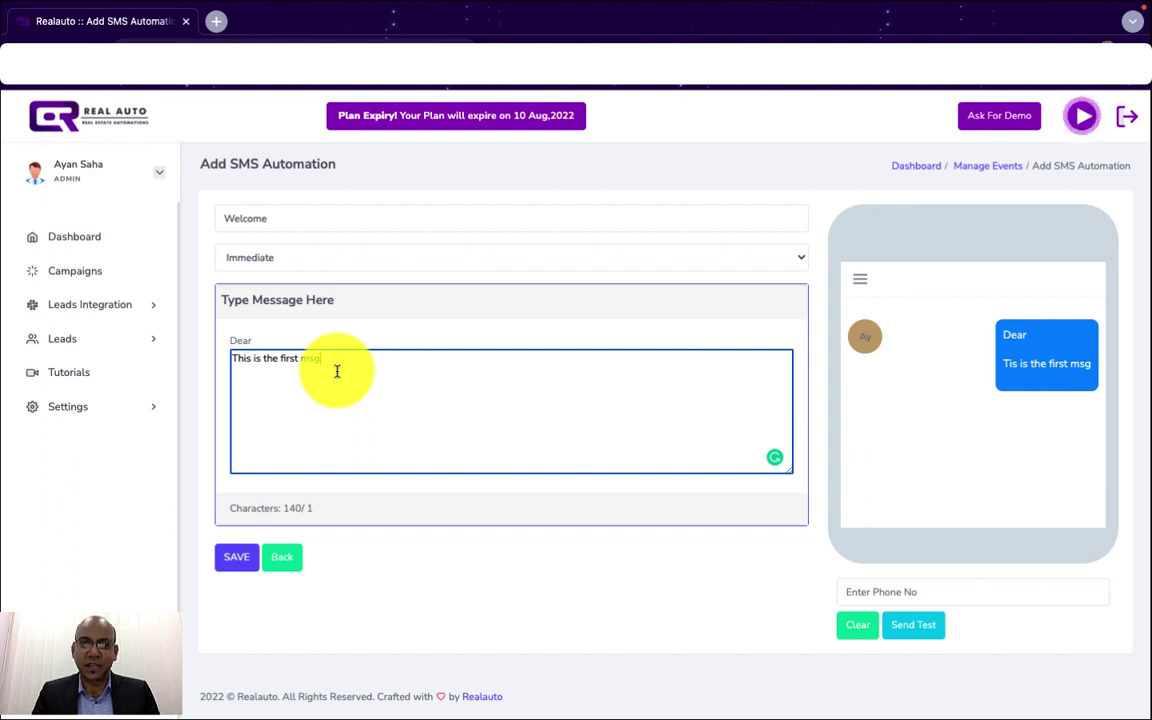
left_click(239, 563)
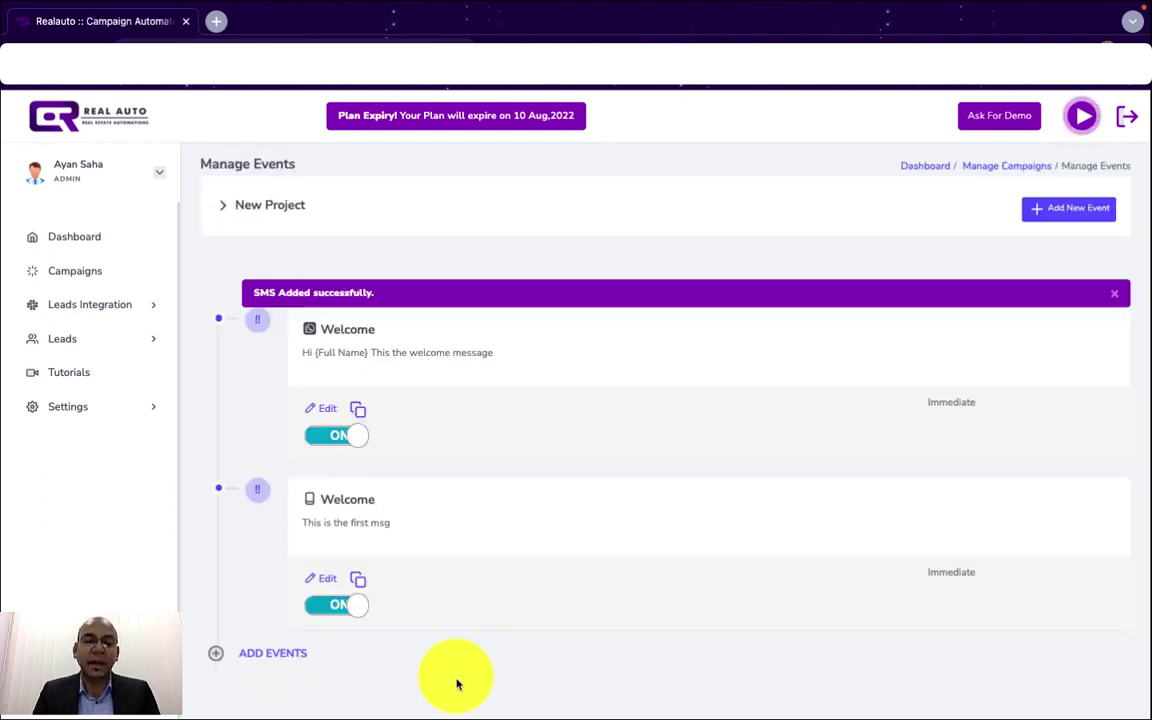
Start another WhatsApp event named "2nd" with After as its timing and 2 as the delivery day.
left_click(272, 656)
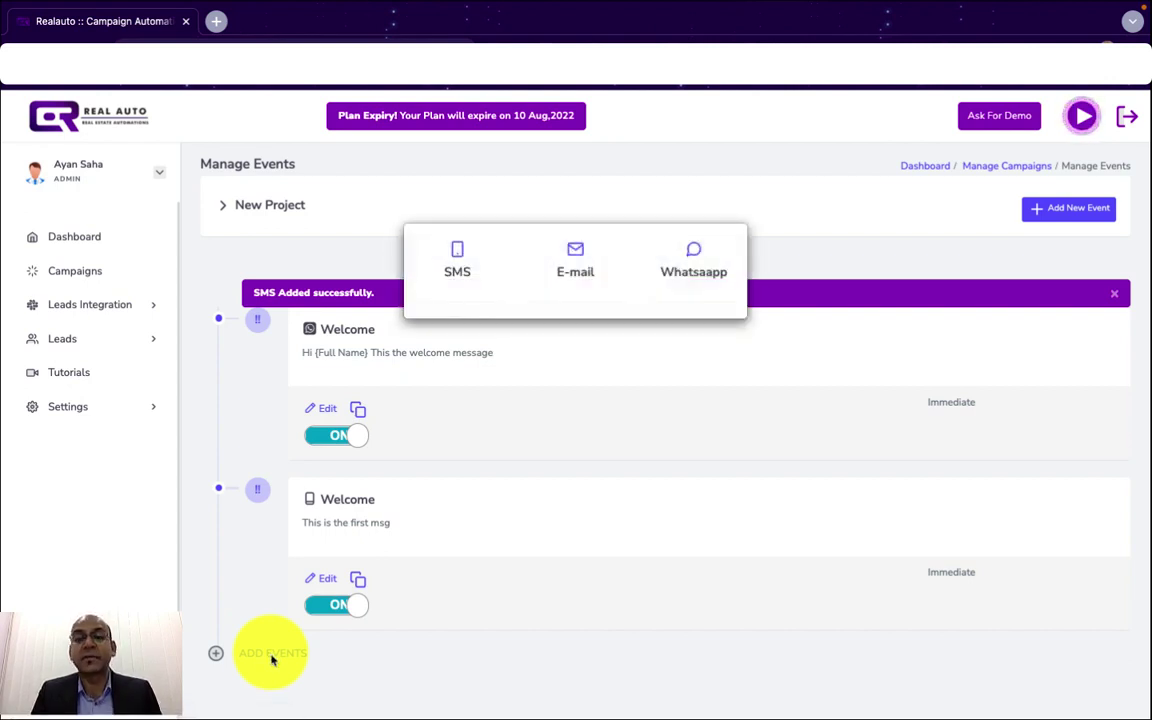
left_click(691, 278)
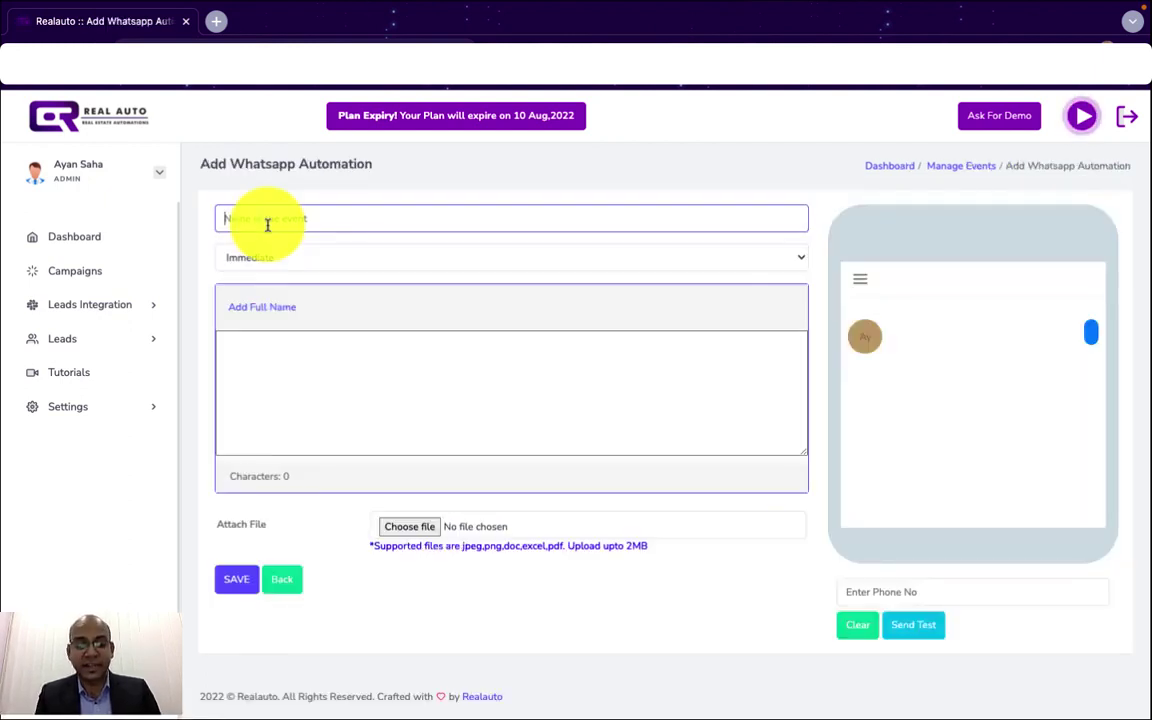
type("2nd")
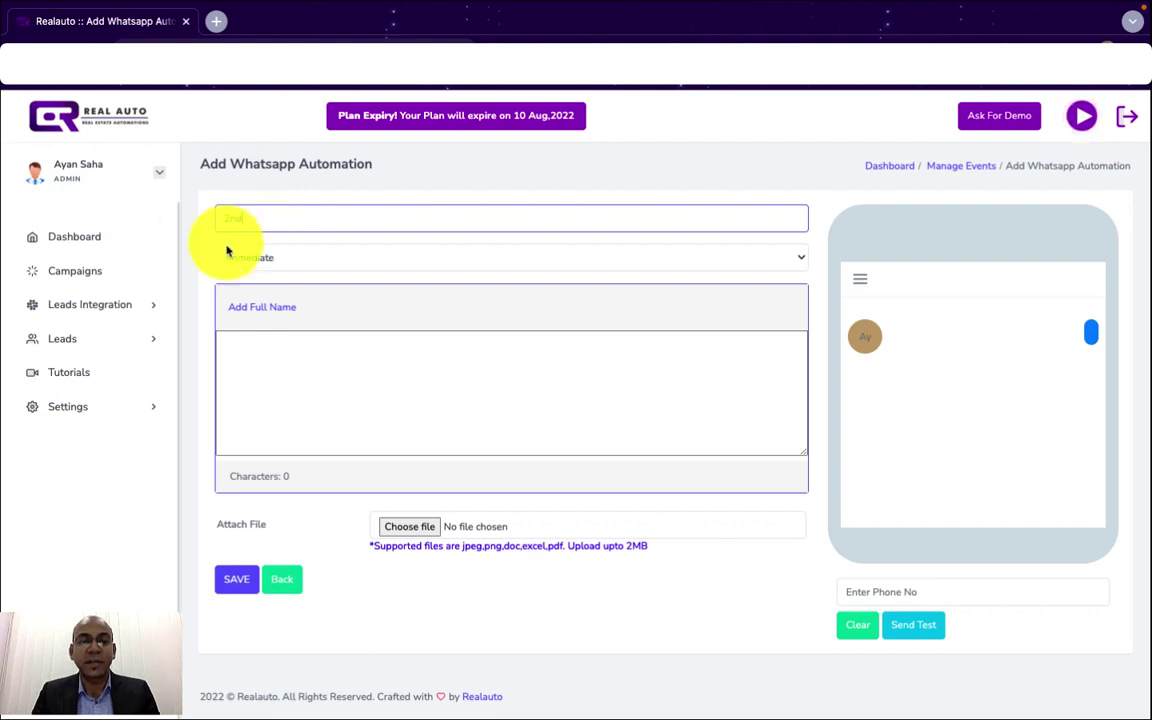
left_click(256, 258)
left_click(251, 279)
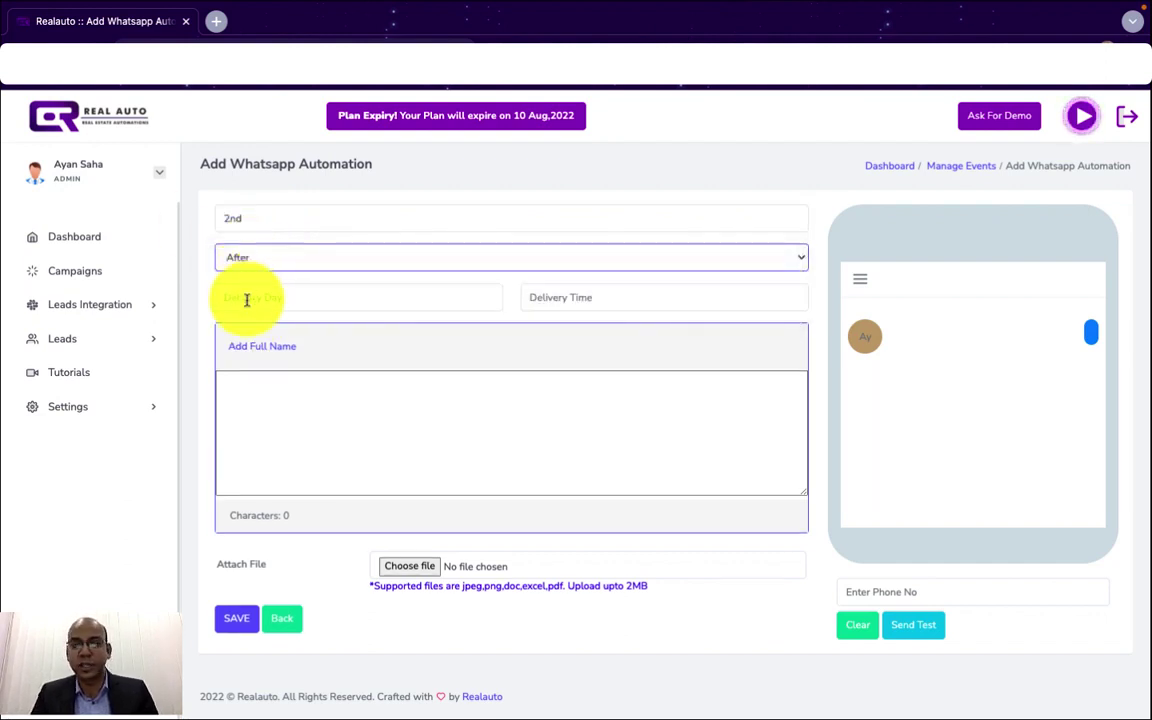
left_click(246, 299)
type("2")
Set the delivery time of the second WhatsApp event to 10:00.
left_click(570, 305)
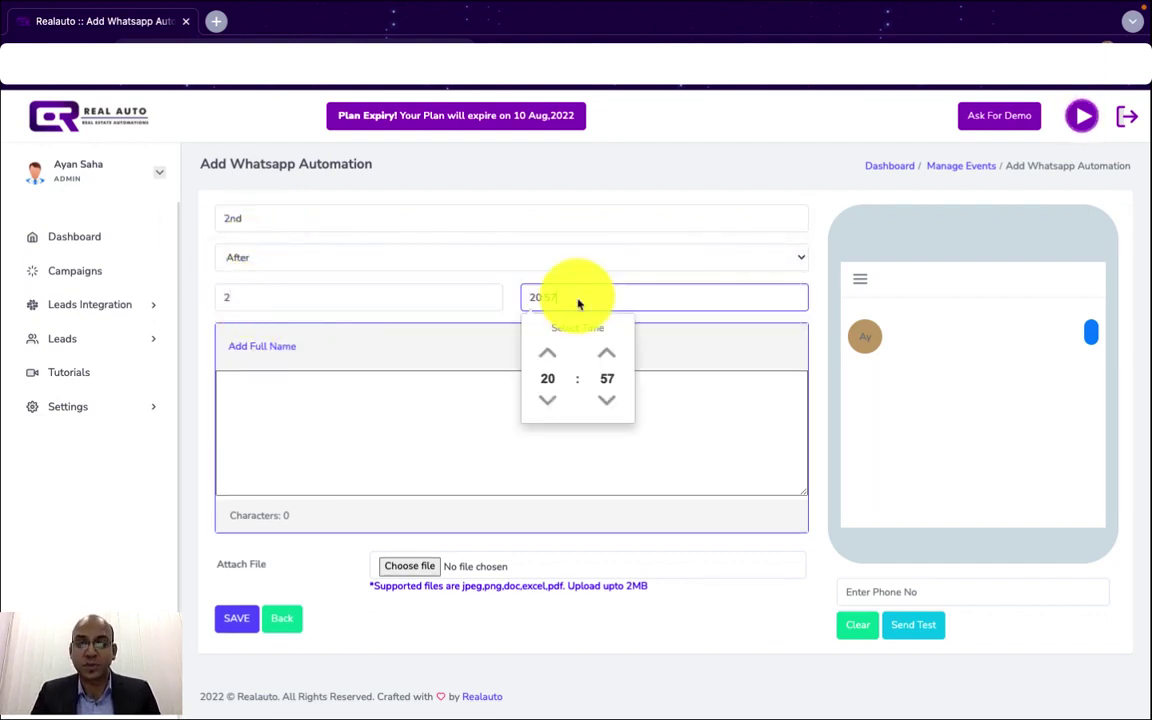
left_click(547, 379)
left_click(534, 394)
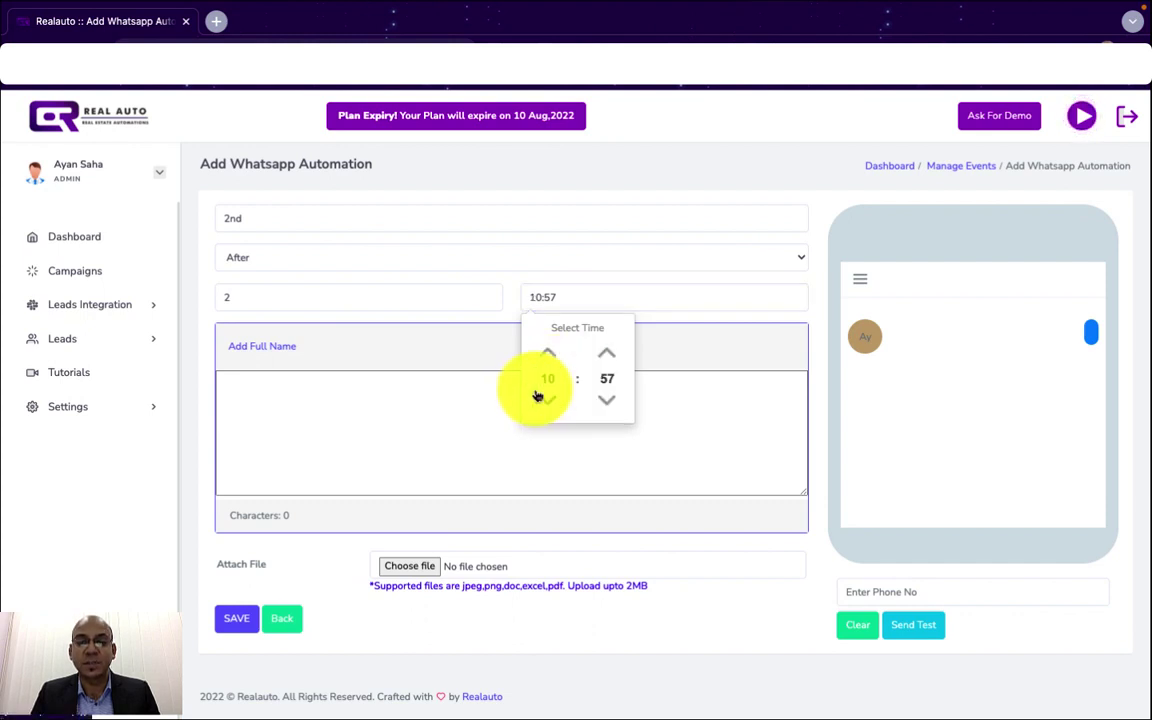
left_click(604, 379)
left_click(532, 352)
Enter the message "Hi {Full Name} this is the second MSG" and save the follow-up WhatsApp event.
left_click(322, 414)
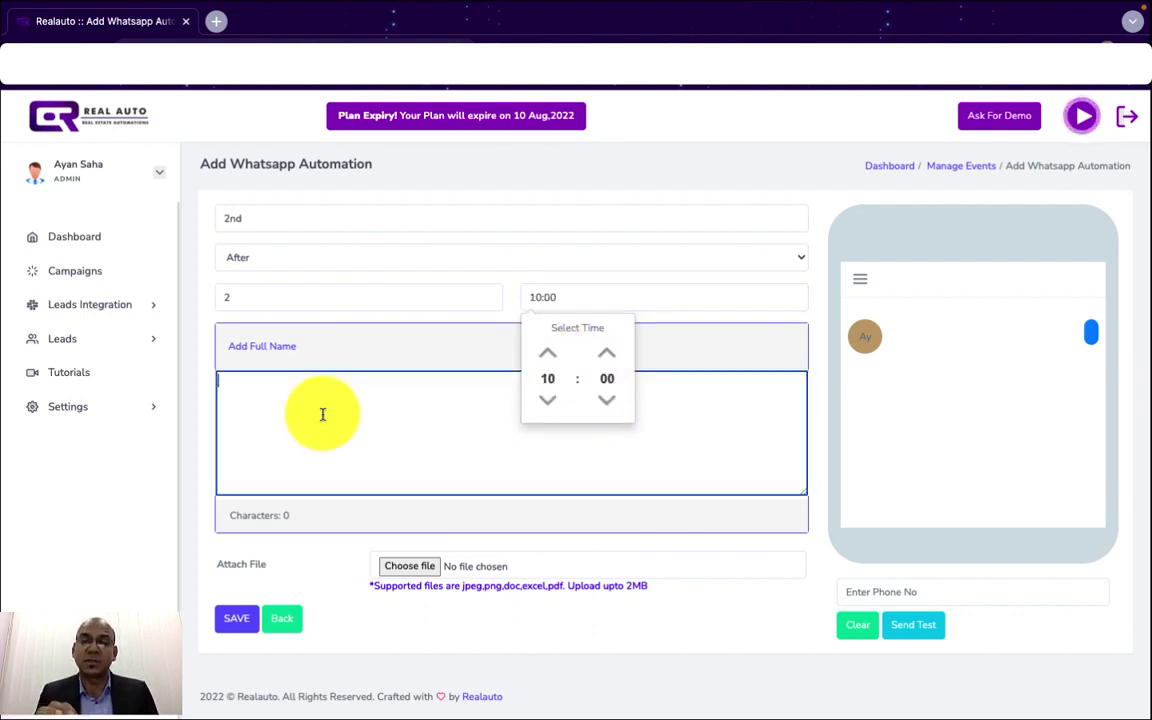
type("Hi {Full Name} this is the second MSG")
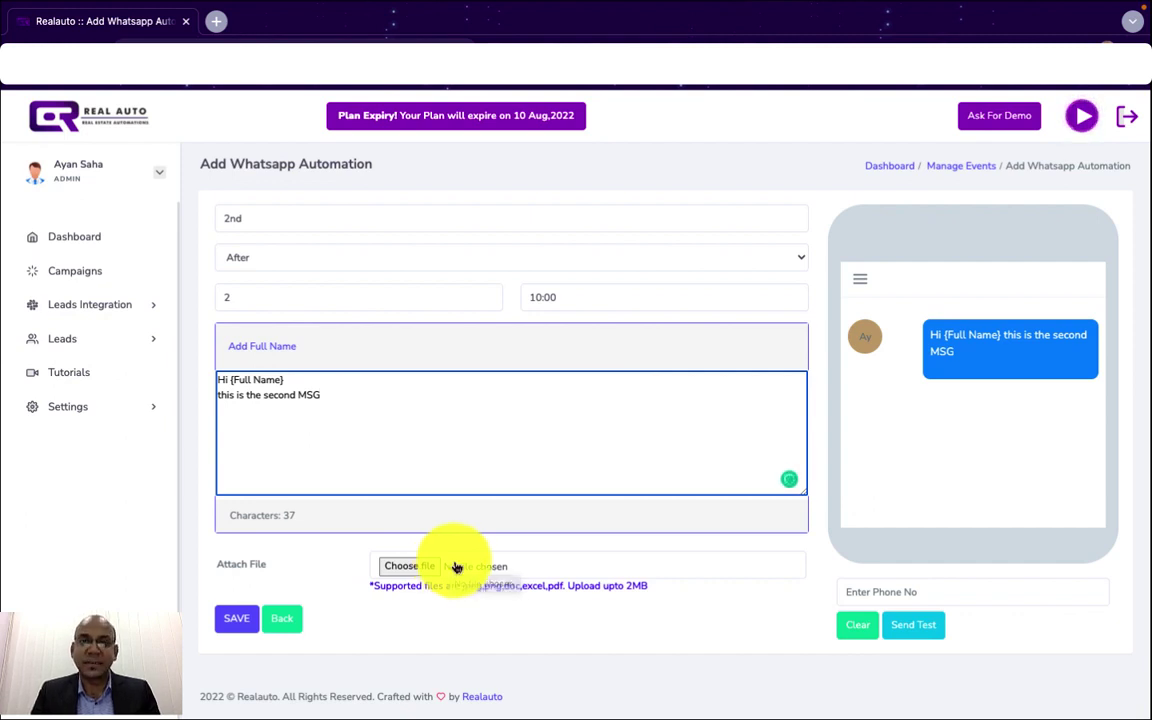
left_click(237, 620)
scroll(425, 608, "down", 2)
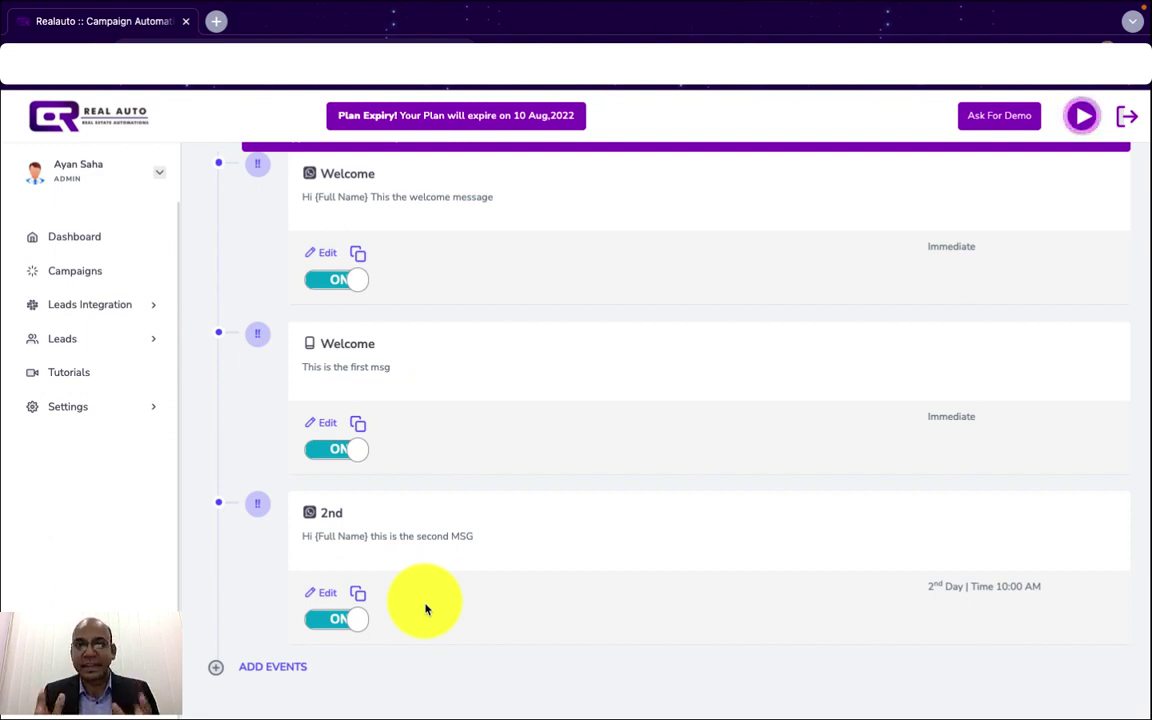
Examine the messages and timing of the immediate WhatsApp and SMS events in the Auto Webinar campaign.
scroll(880, 518, "up", 6)
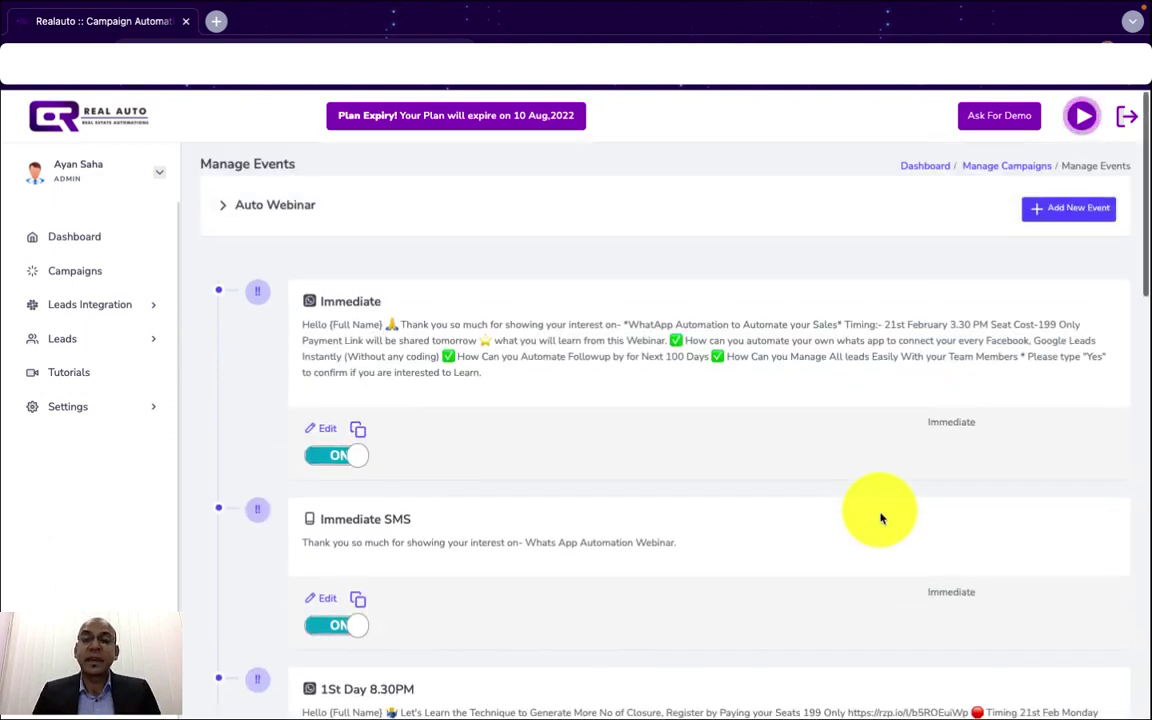
scroll(880, 518, "down", 1)
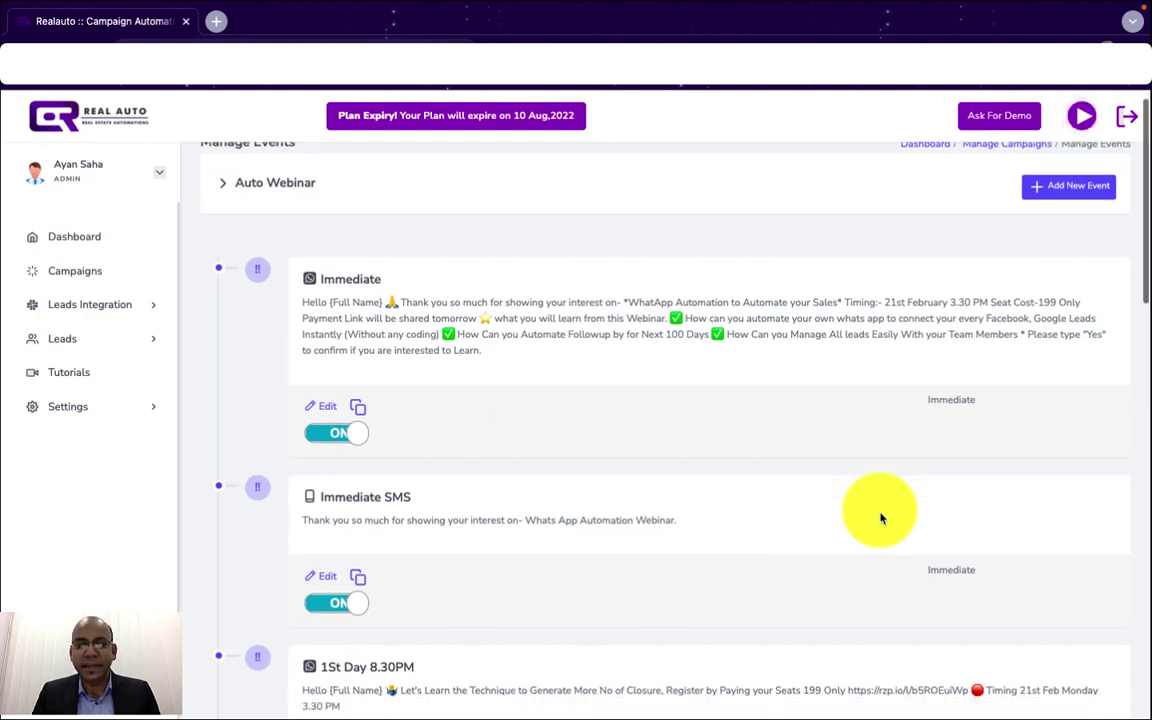
double_click(951, 397)
left_click_drag(497, 360, 286, 304)
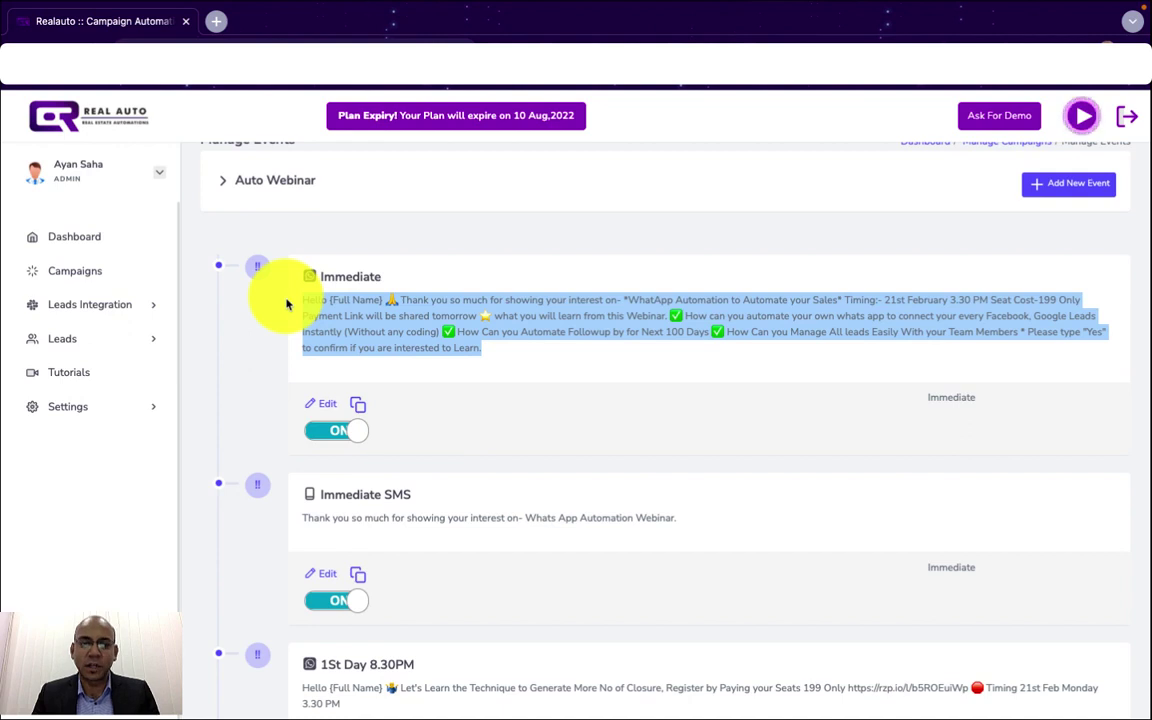
scroll(947, 467, "down", 2)
double_click(947, 464)
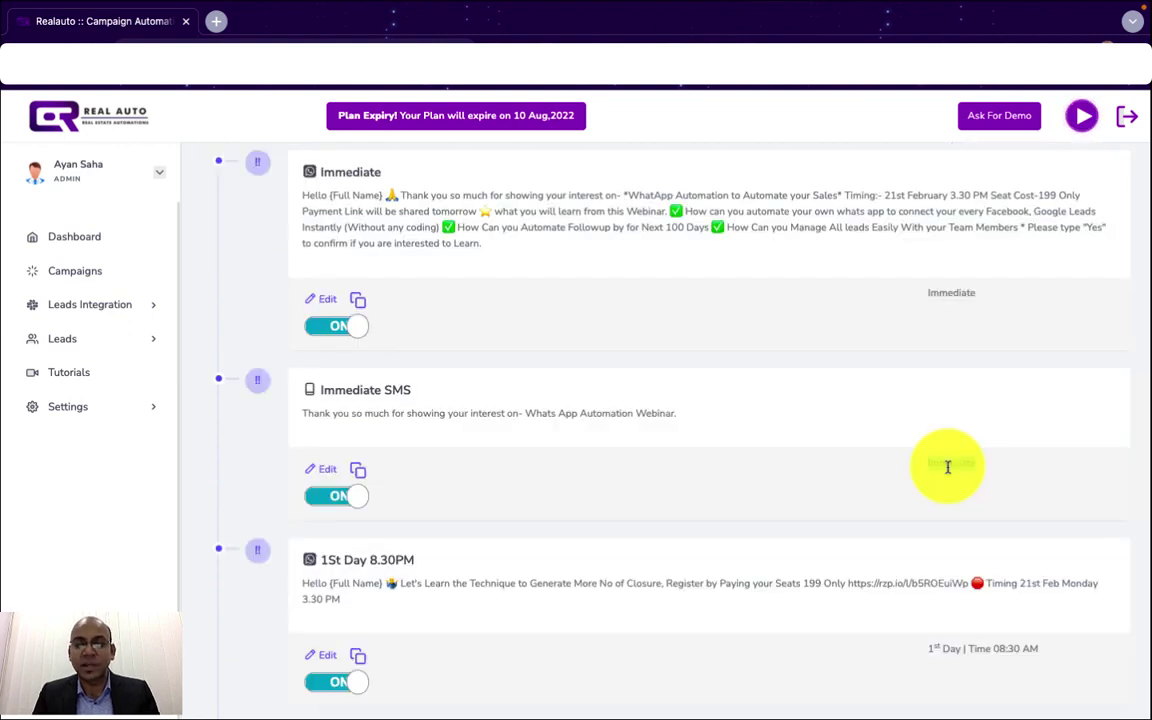
left_click_drag(303, 414, 672, 417)
scroll(951, 499, "down", 3)
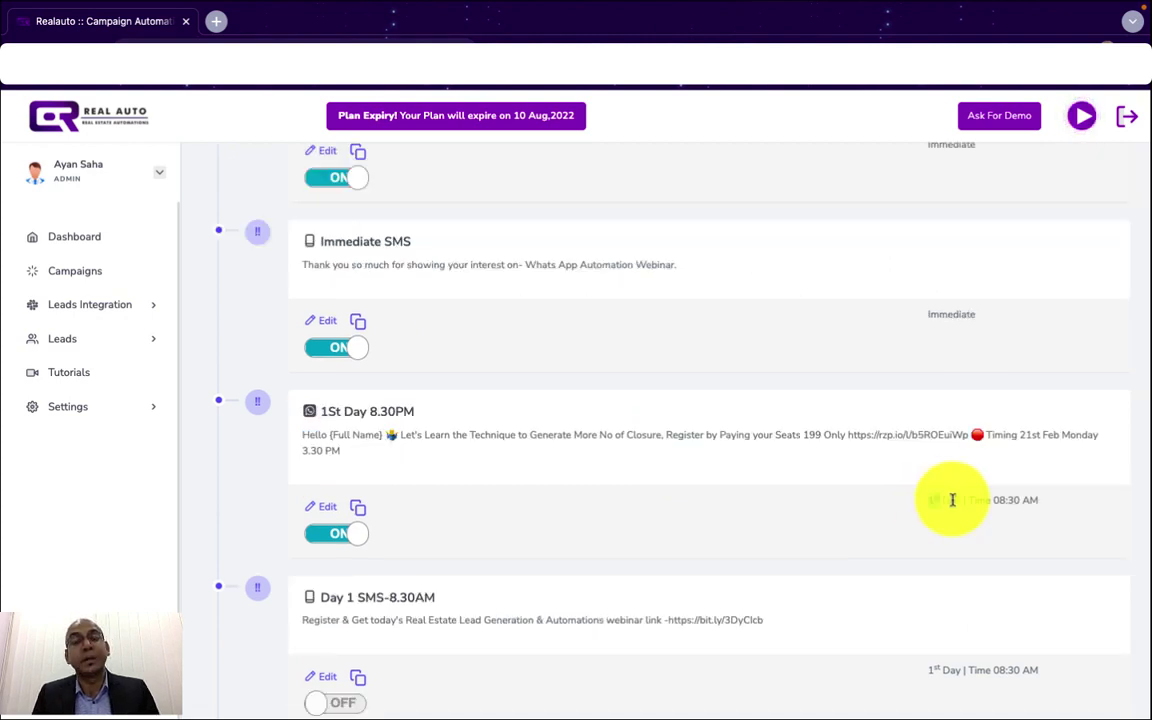
Examine the schedules and messages of the Auto Webinar campaign's first-day and second-day WhatsApp and SMS events.
double_click(953, 500)
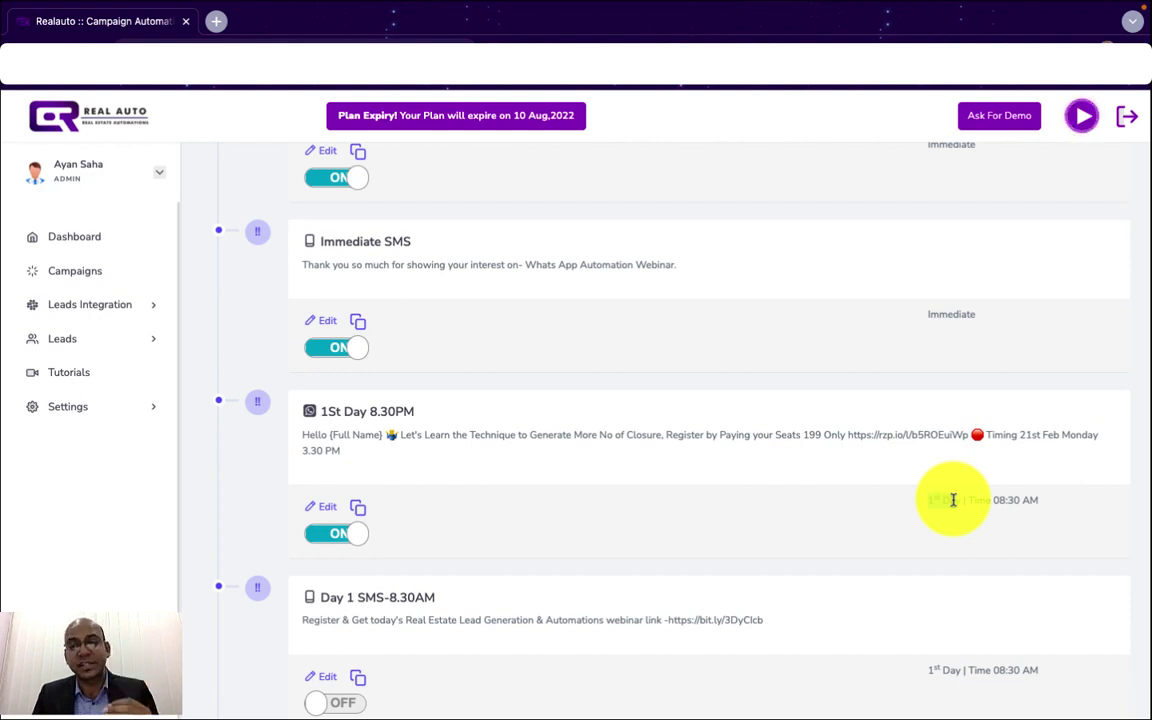
left_click_drag(993, 500, 1038, 502)
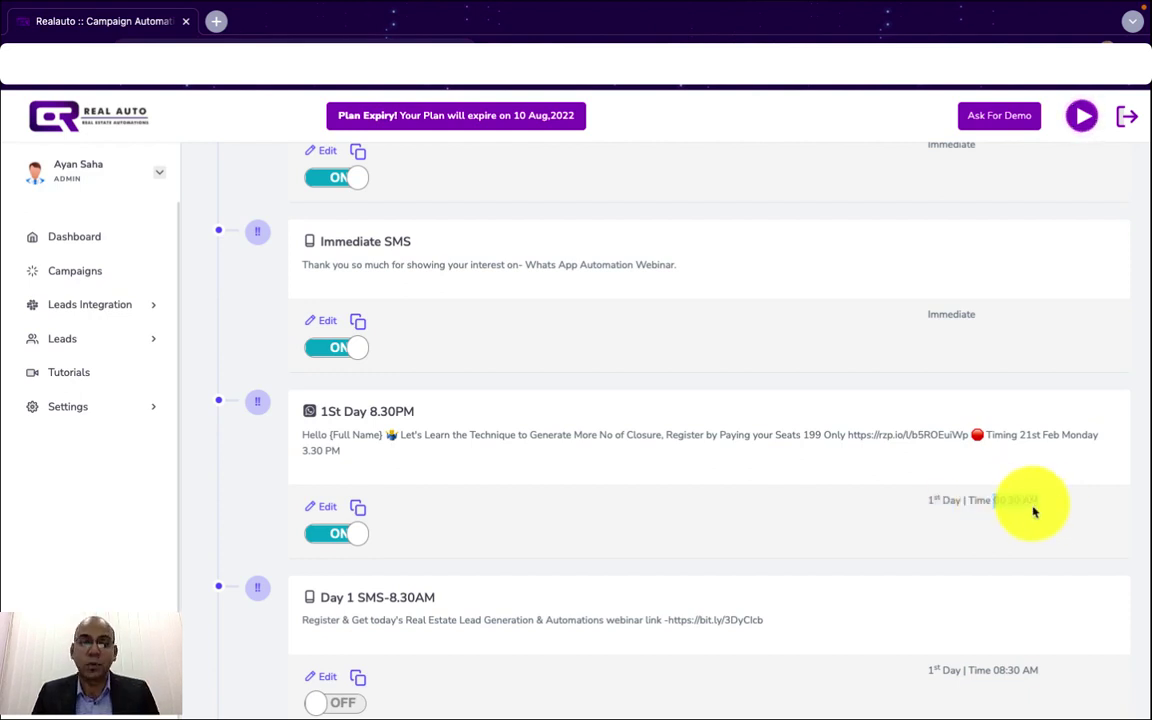
triple_click(358, 456)
scroll(358, 456, "down", 3)
left_click_drag(928, 521, 1039, 524)
left_click_drag(289, 464, 771, 488)
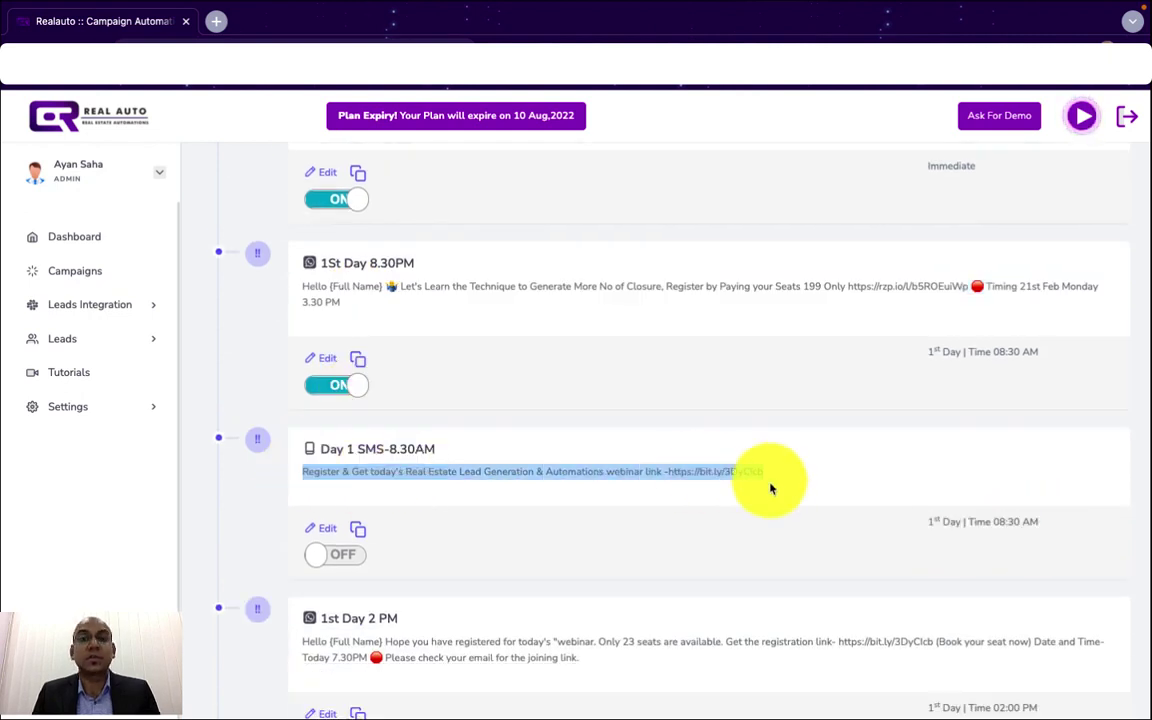
scroll(771, 488, "down", 8)
left_click_drag(992, 525, 1054, 527)
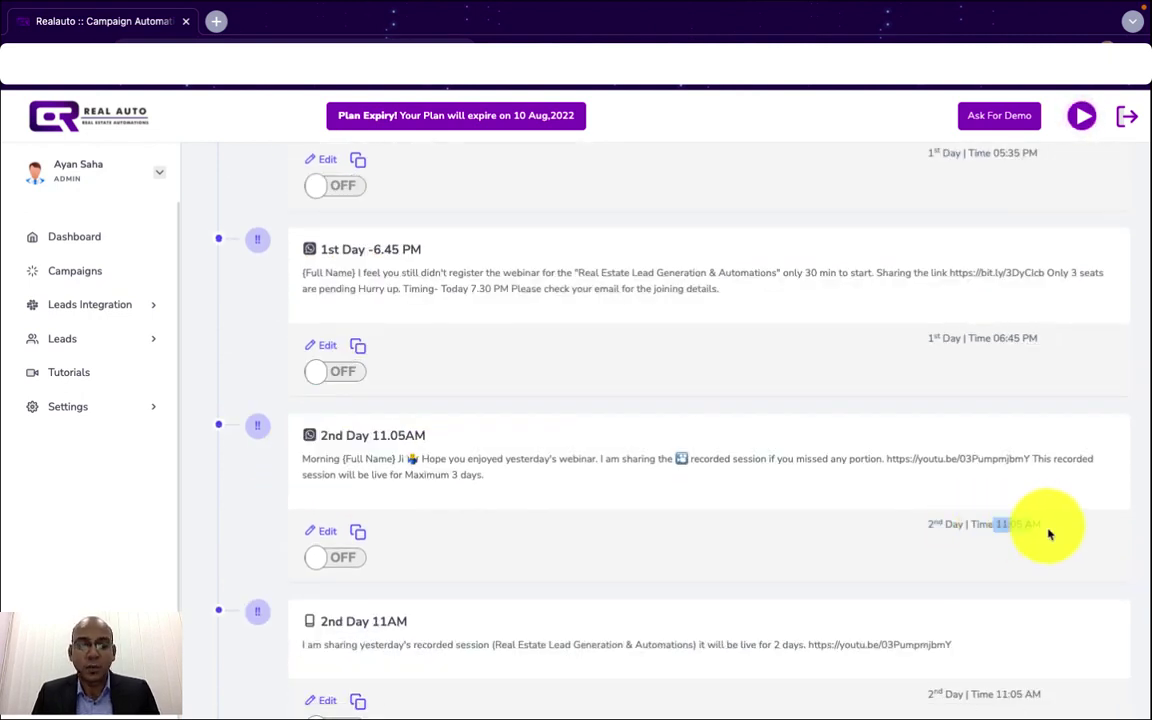
triple_click(501, 496)
scroll(501, 496, "down", 2)
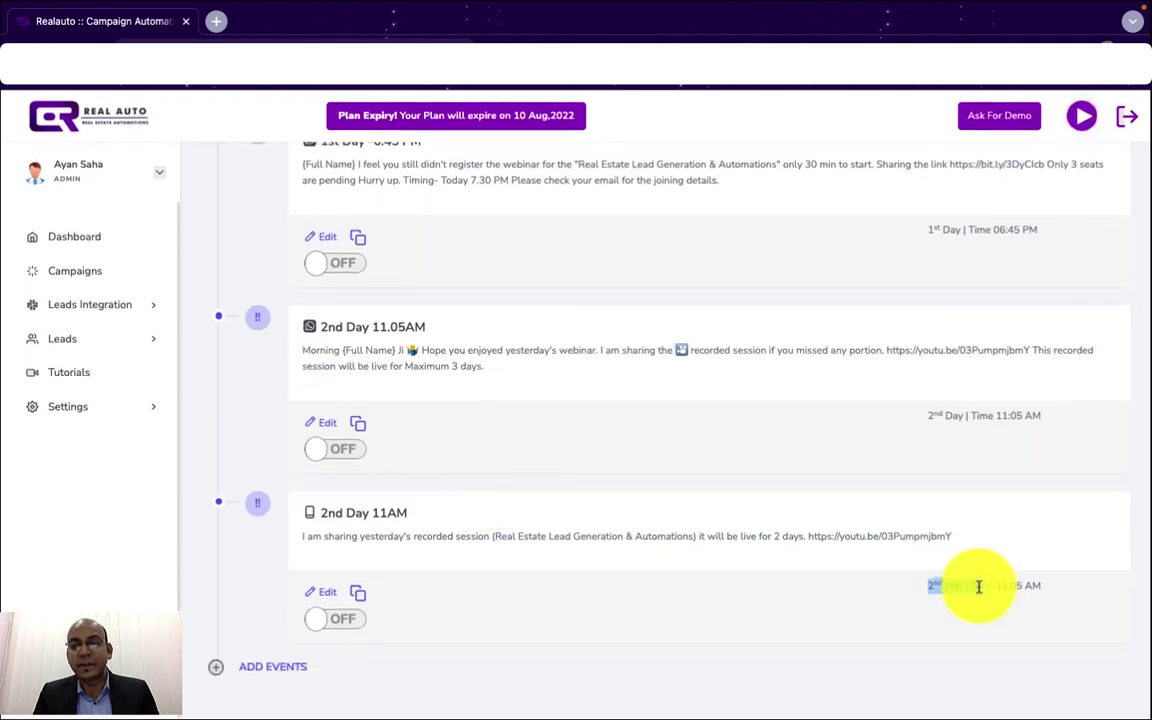
left_click_drag(994, 583, 1041, 584)
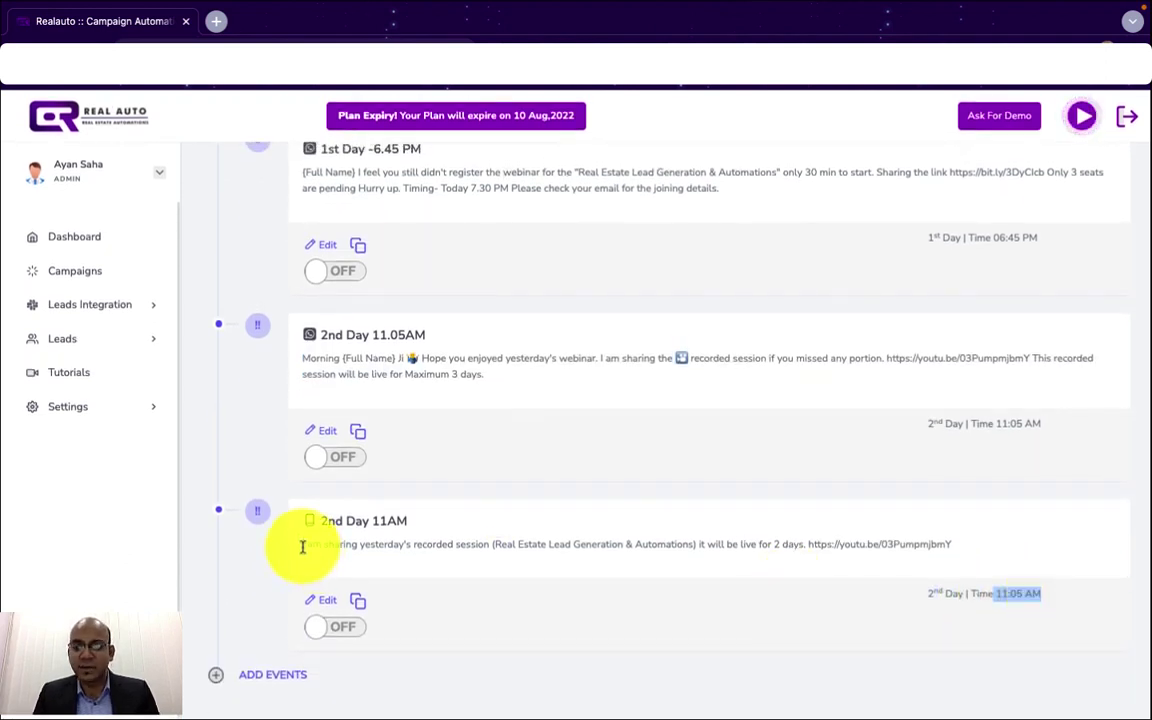
left_click_drag(303, 545, 866, 594)
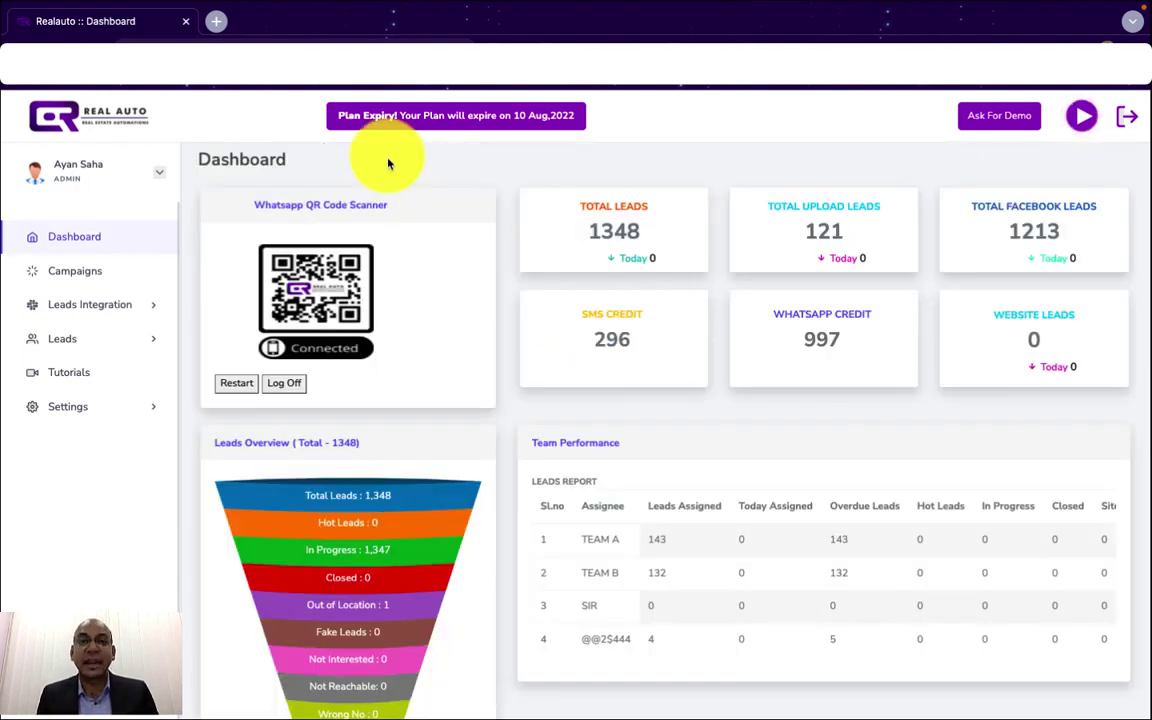
Open the Facebook lead integration, enter the Facebook account password, and continue with the previously linked account settings.
left_click(88, 305)
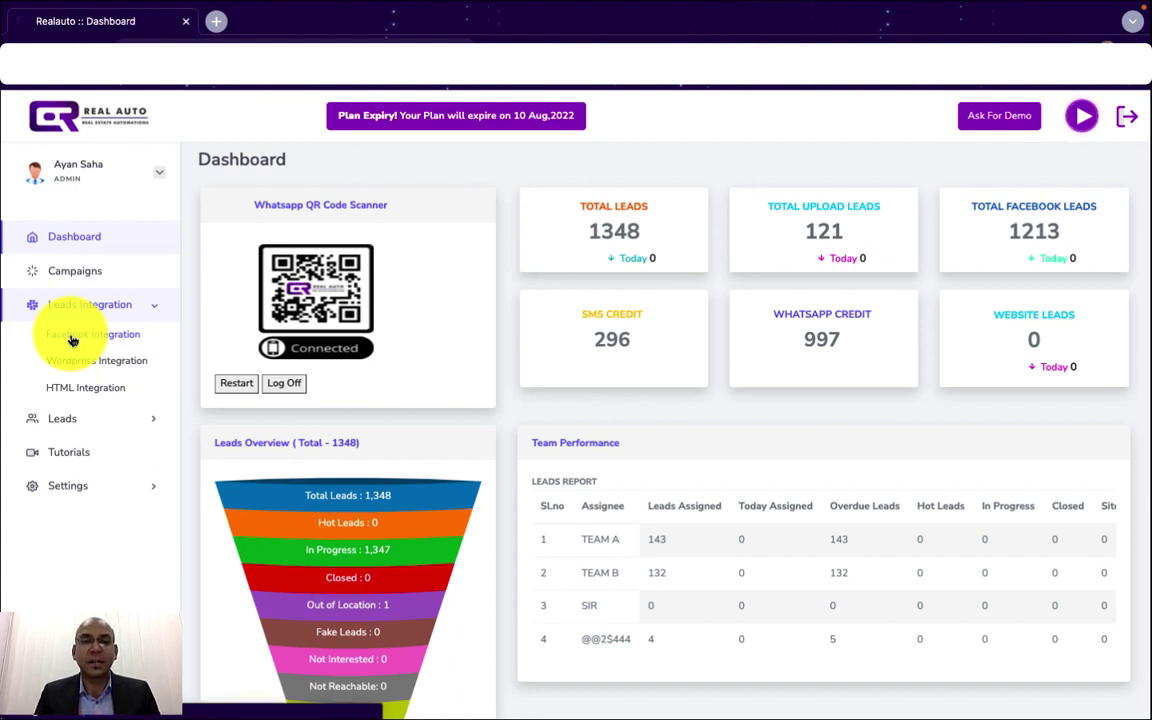
left_click(72, 340)
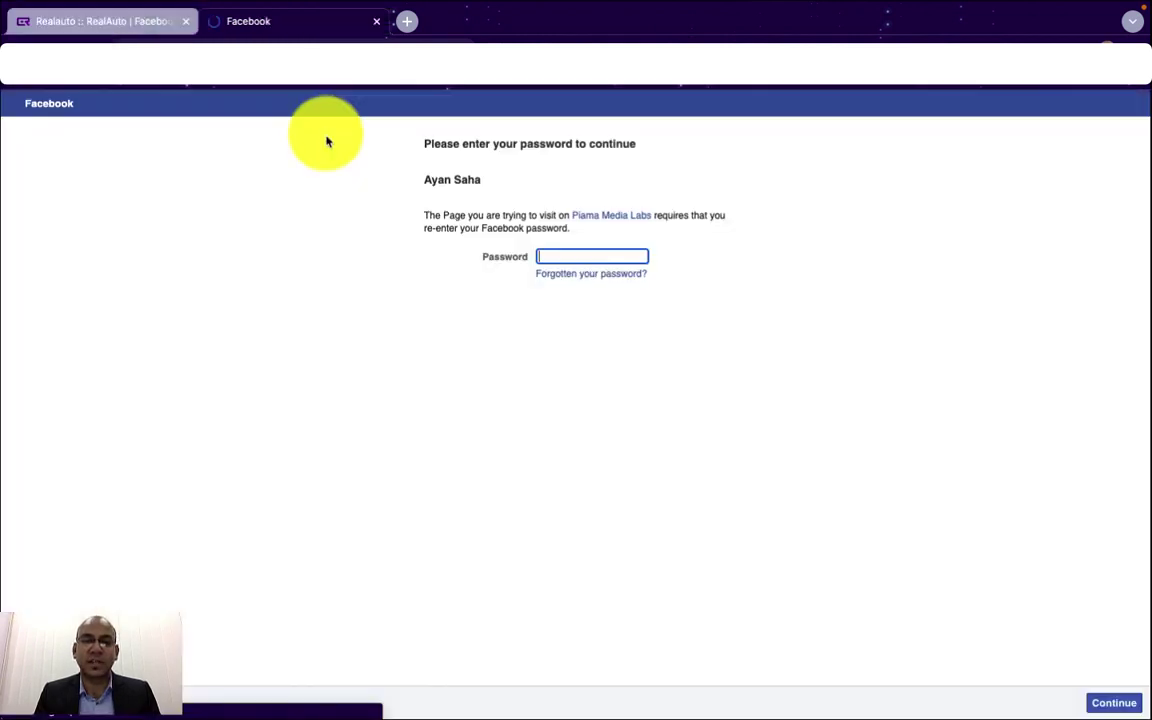
left_click(588, 259)
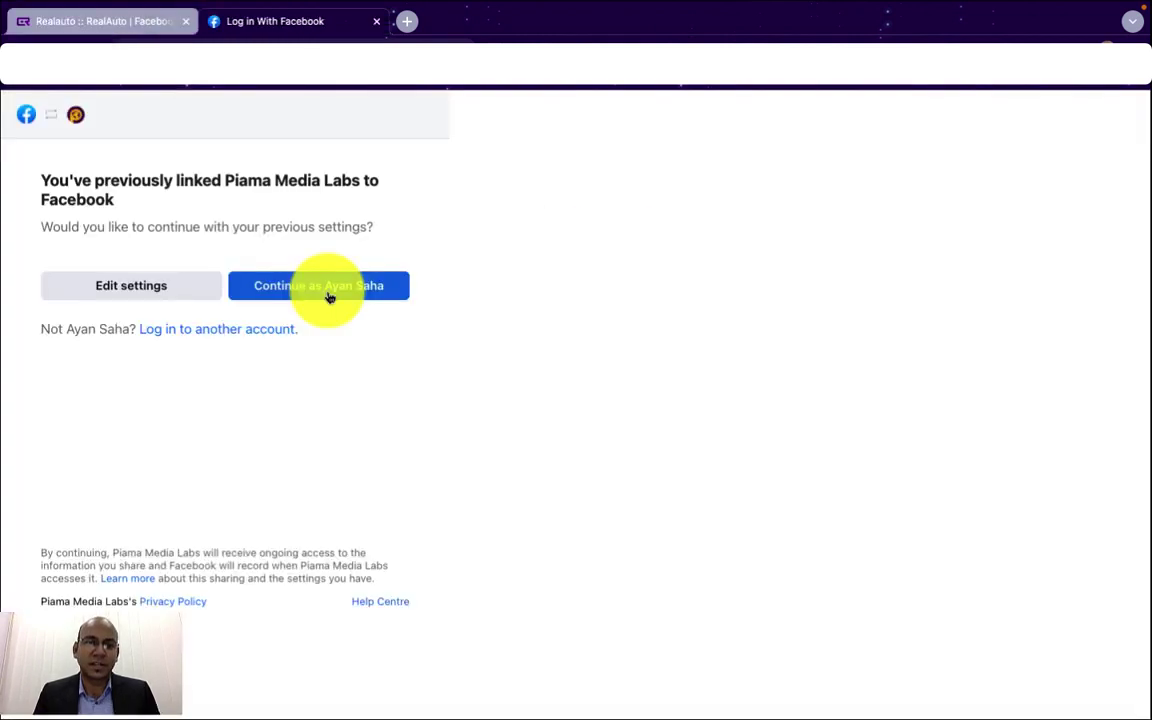
left_click(329, 296)
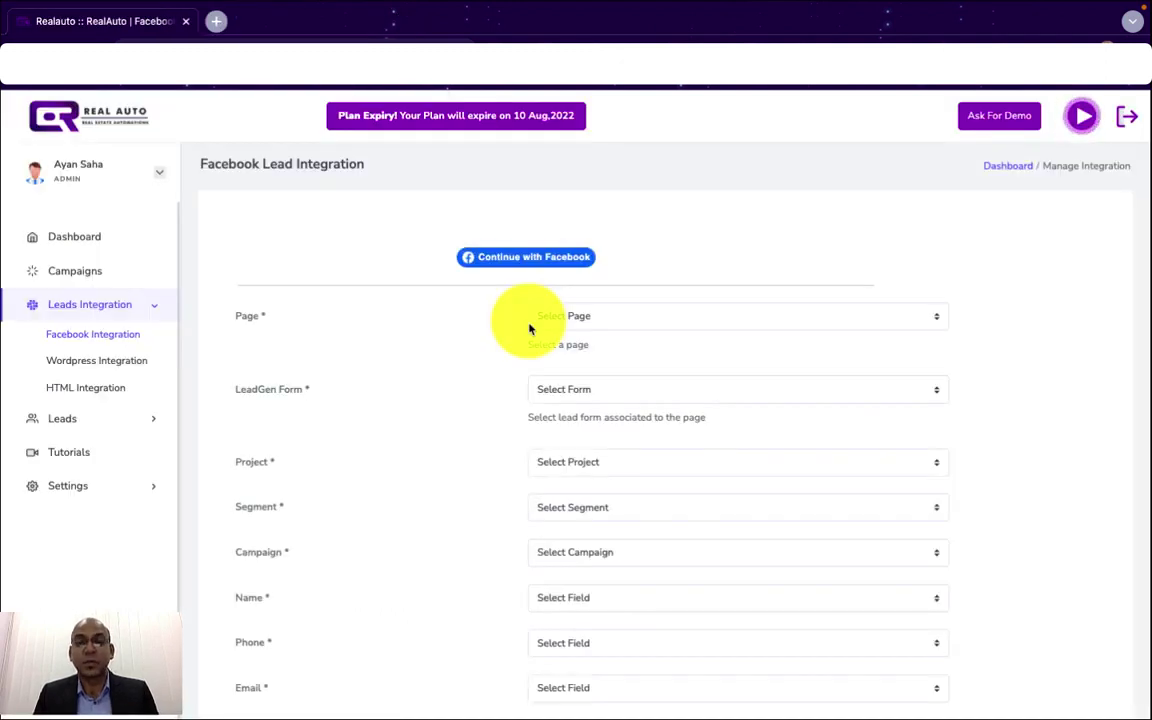
left_click(561, 314)
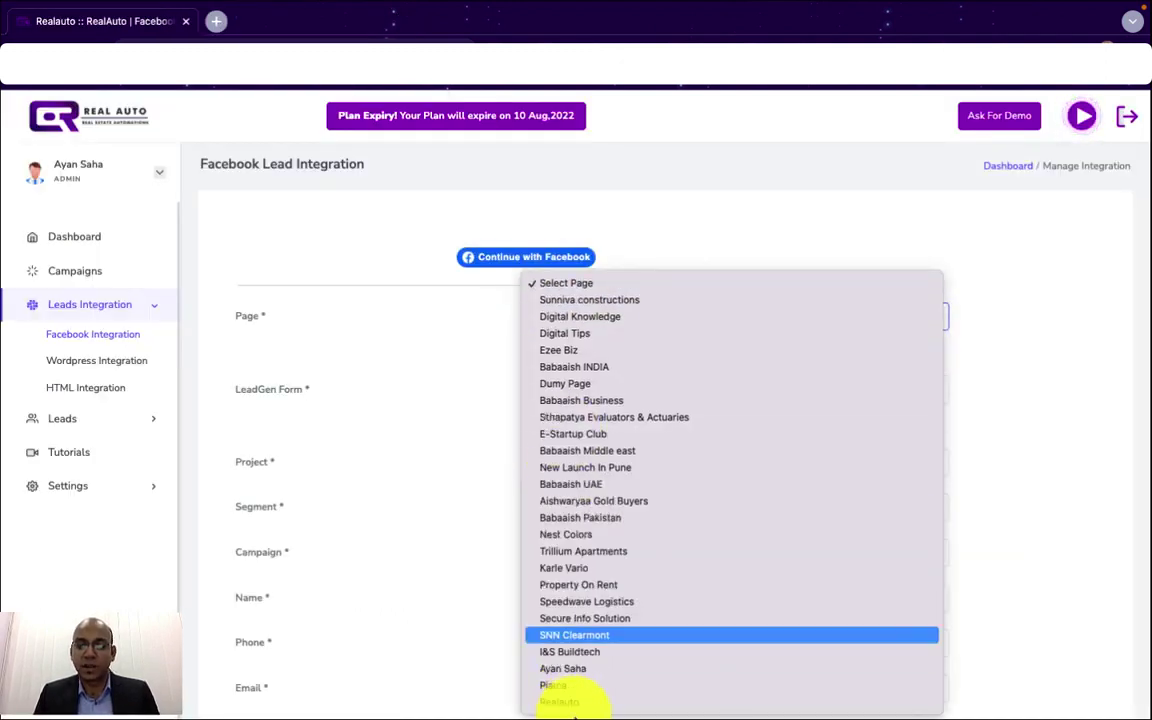
left_click(591, 654)
scroll(650, 450, "down", 2)
left_click(678, 314)
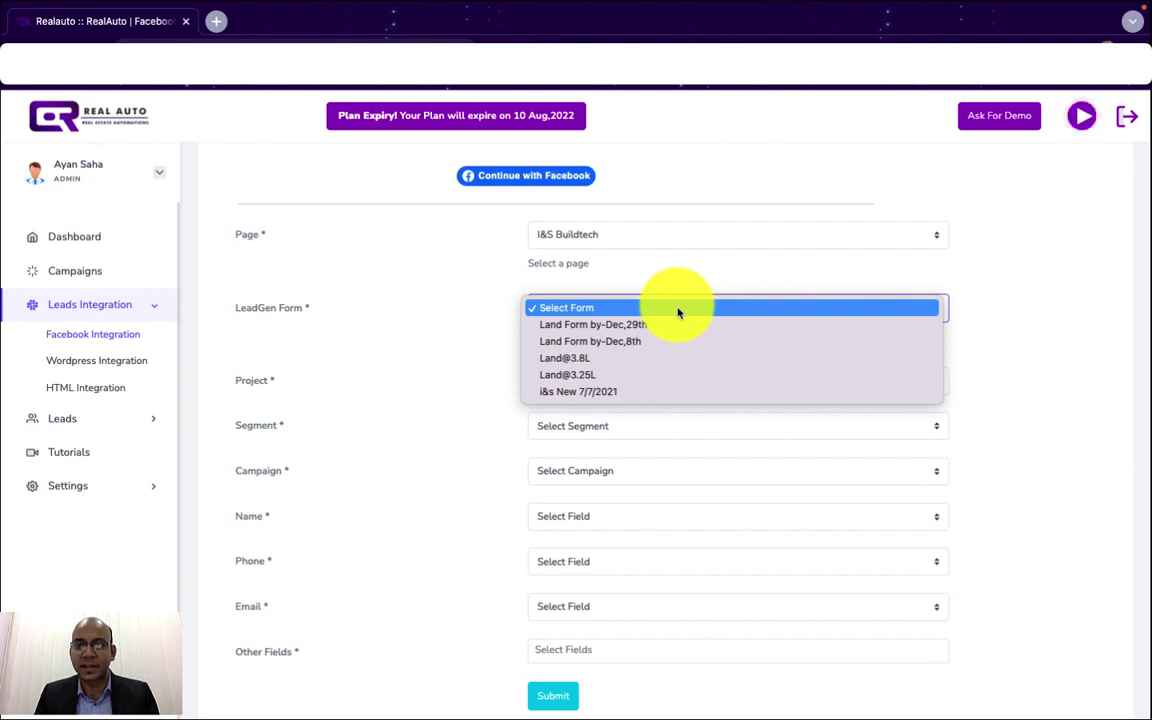
left_click(564, 358)
Set the integration's project to New and name it "New Project".
scroll(620, 320, "down", 2)
left_click(638, 283)
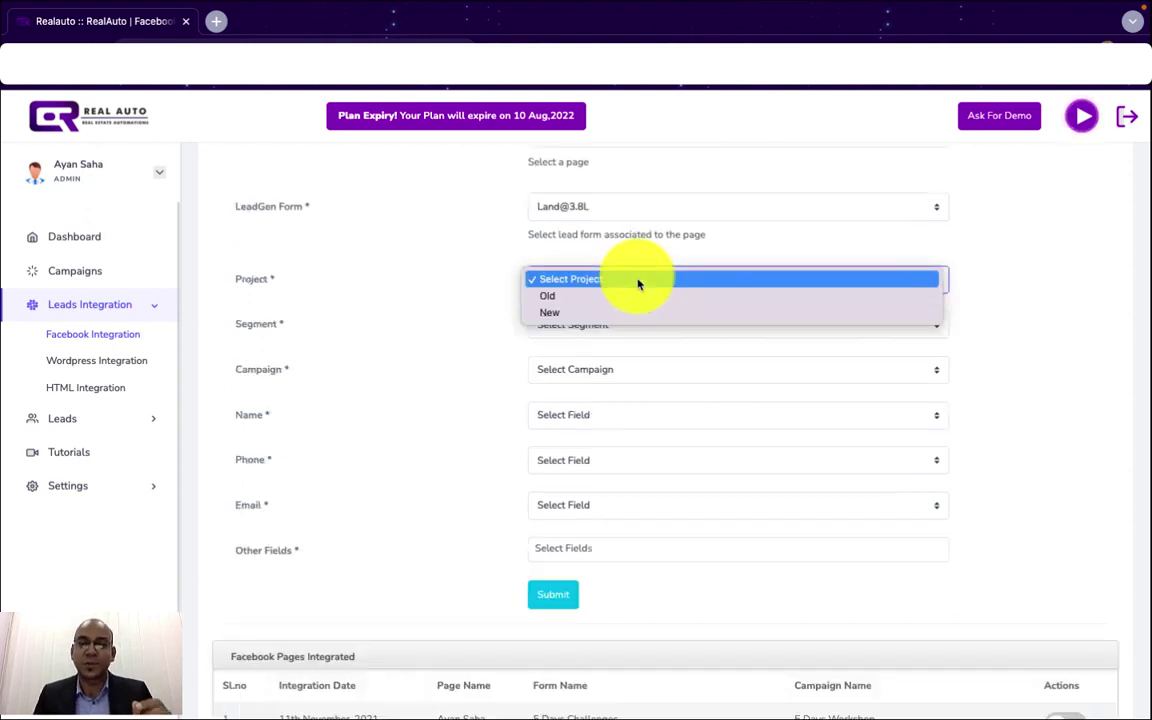
left_click(560, 312)
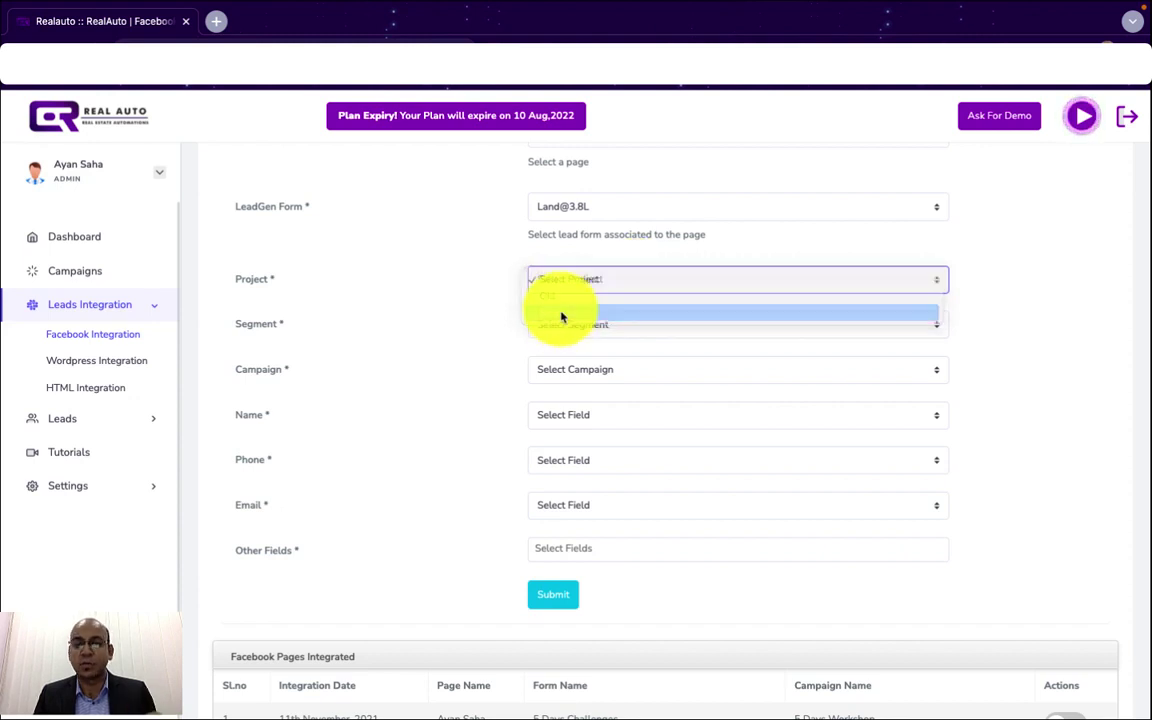
left_click(596, 326)
type("New Project")
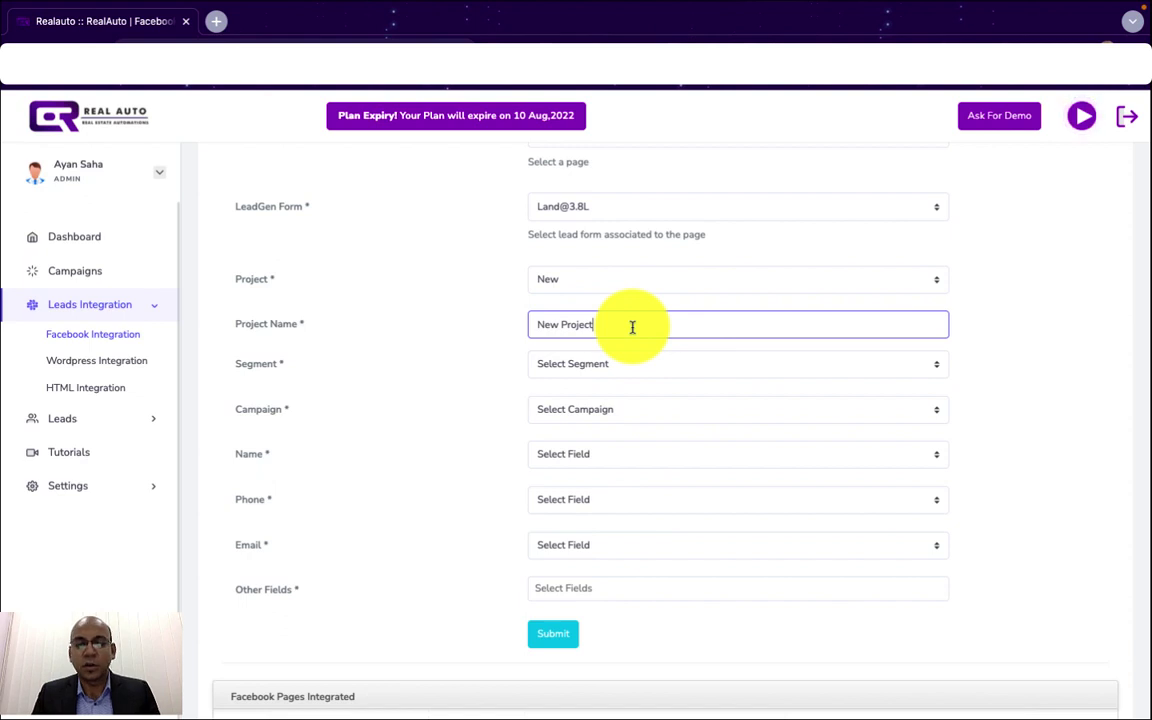
left_click(568, 279)
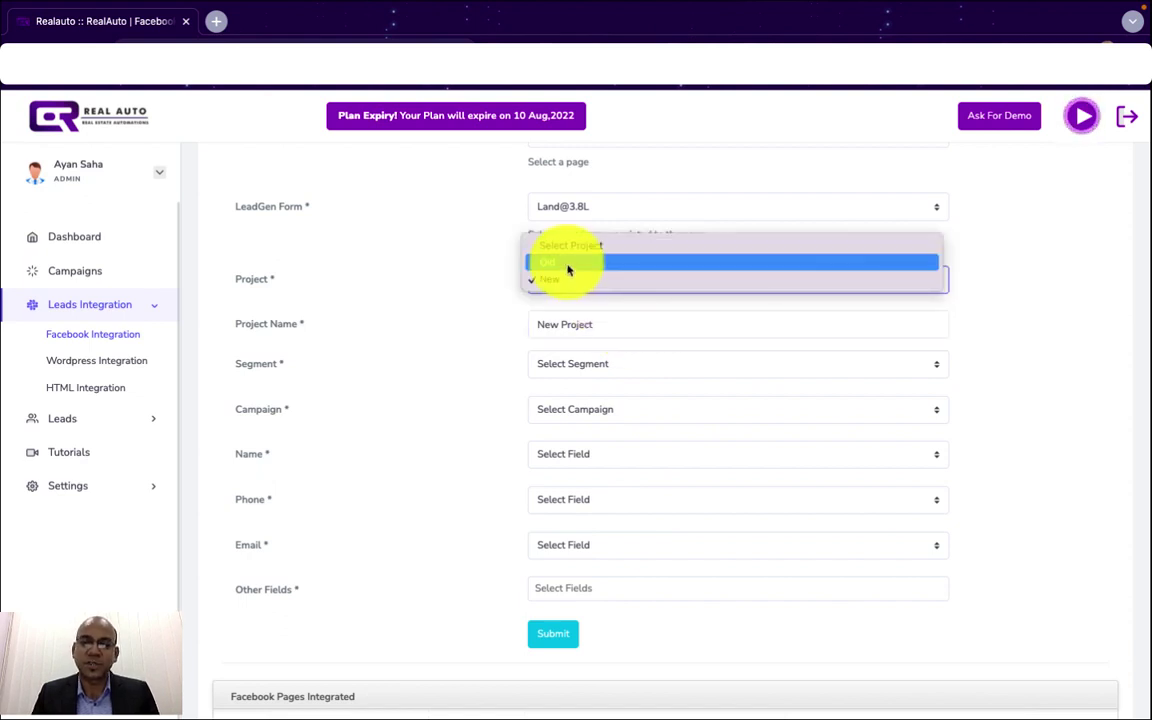
left_click(476, 303)
Set the segment to Old and choose Facebook as the segment name.
left_click(625, 363)
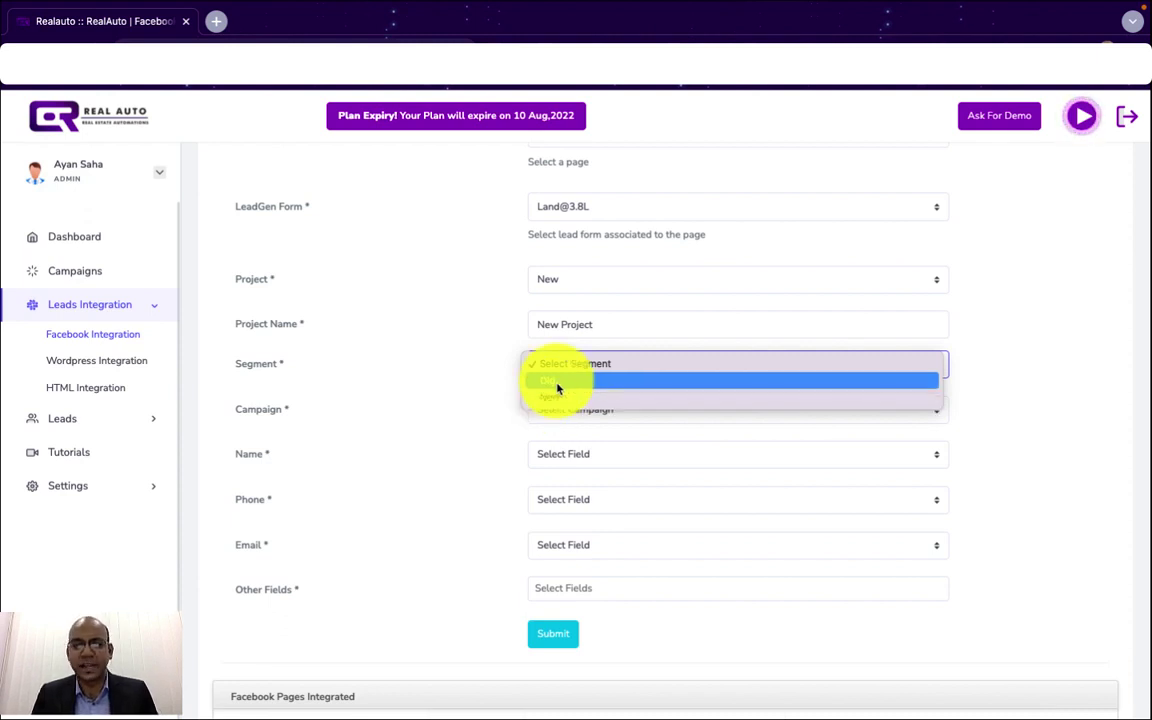
left_click(556, 384)
left_click(590, 420)
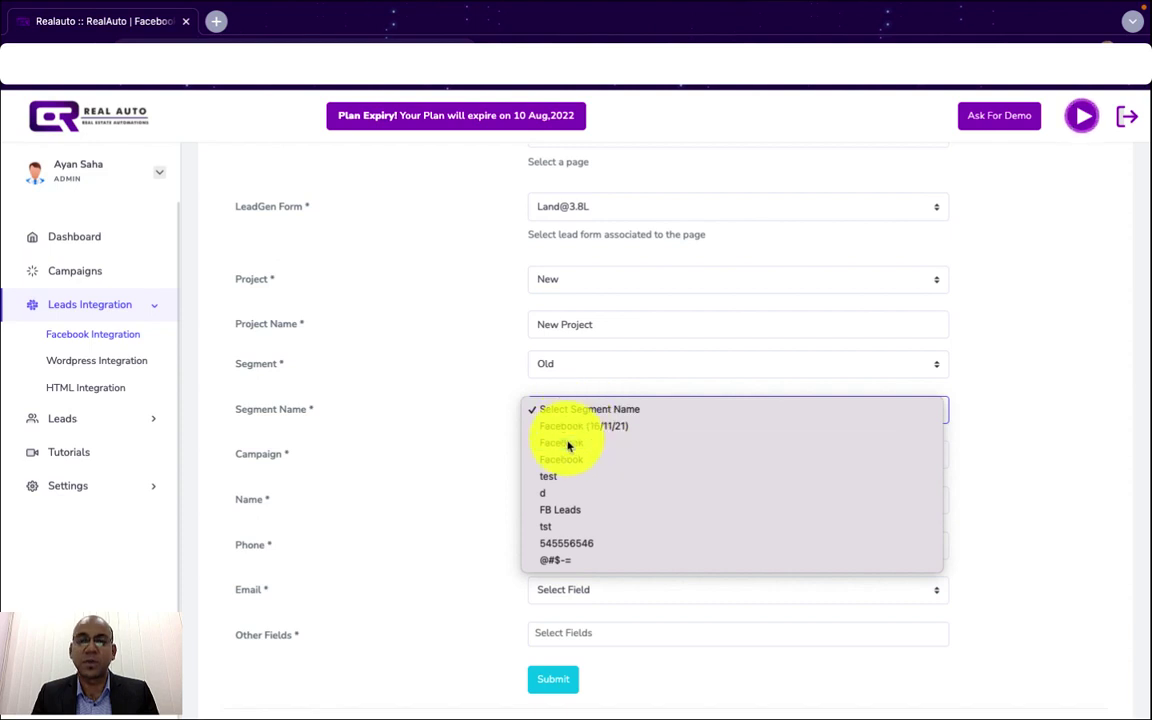
left_click(565, 442)
Assign the New Project campaign to the Facebook lead integration.
scroll(426, 411, "down", 2)
scroll(426, 413, "down", 1)
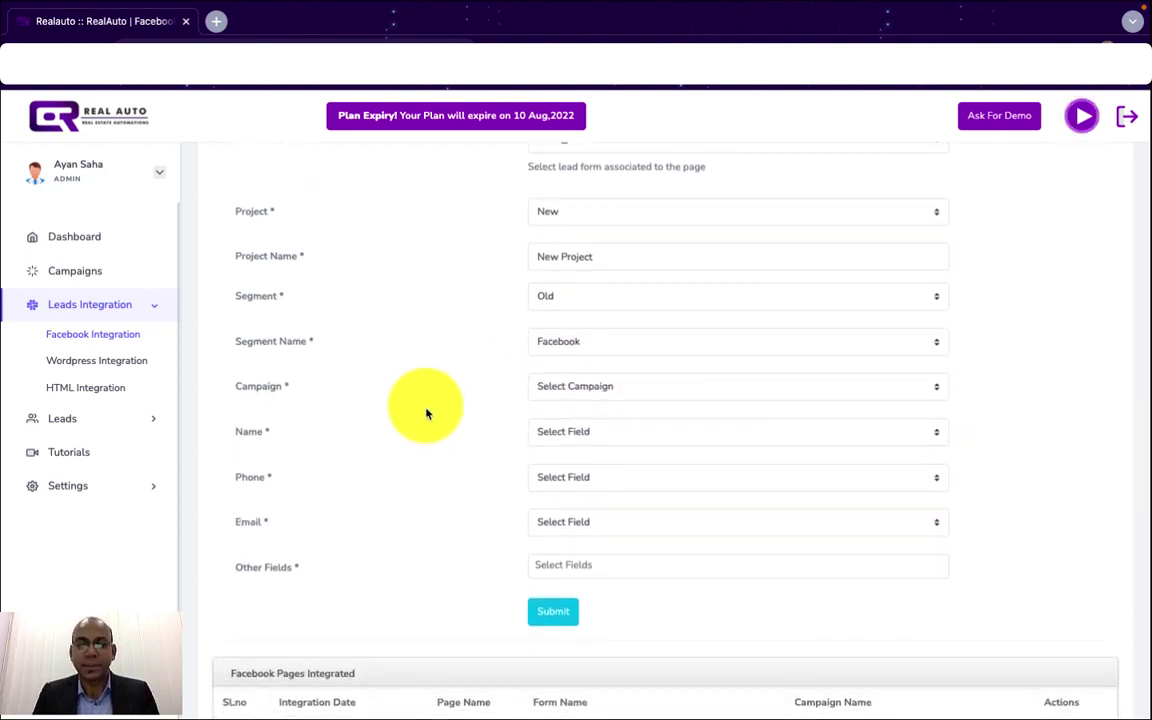
scroll(427, 406, "down", 1)
left_click(586, 367)
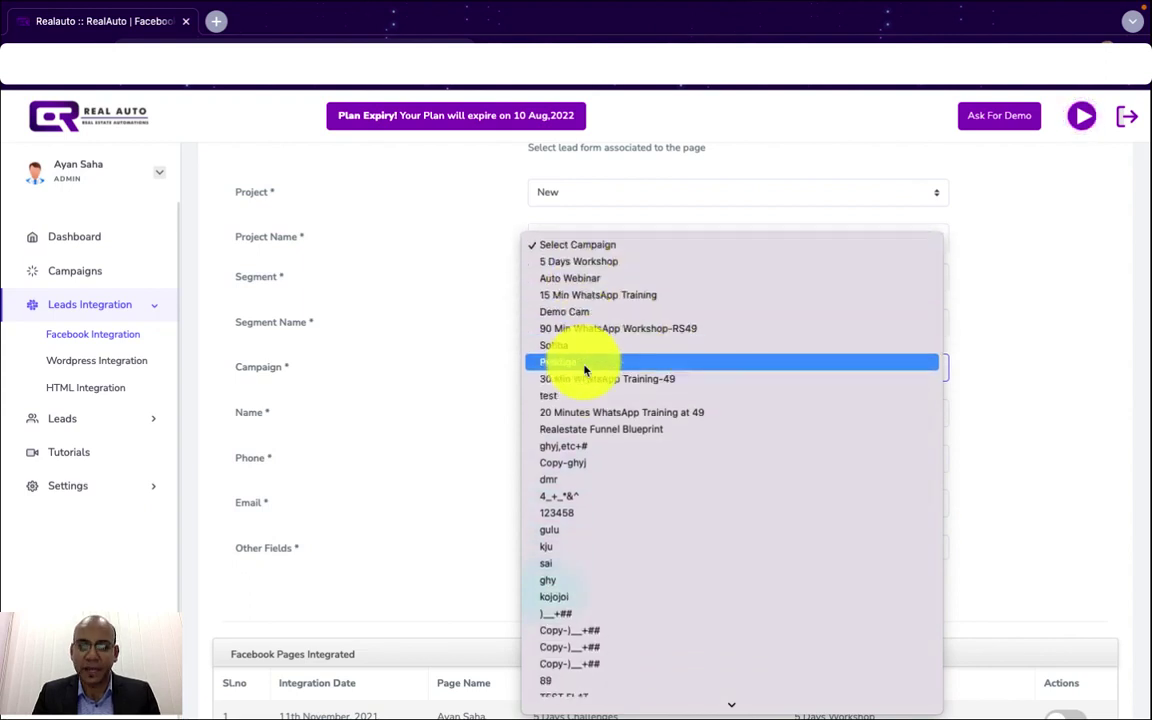
scroll(586, 373, "down", 1)
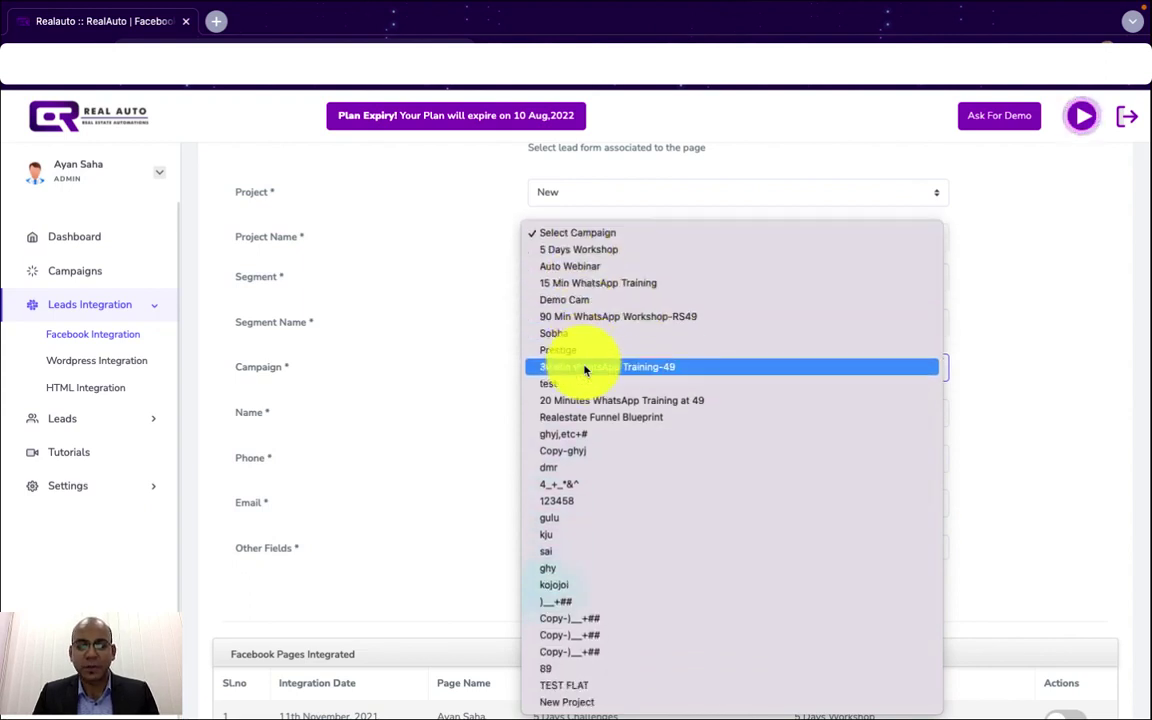
left_click(566, 703)
Map the Name and Phone fields to Full name and the Email field to Email.
left_click(560, 412)
left_click(557, 452)
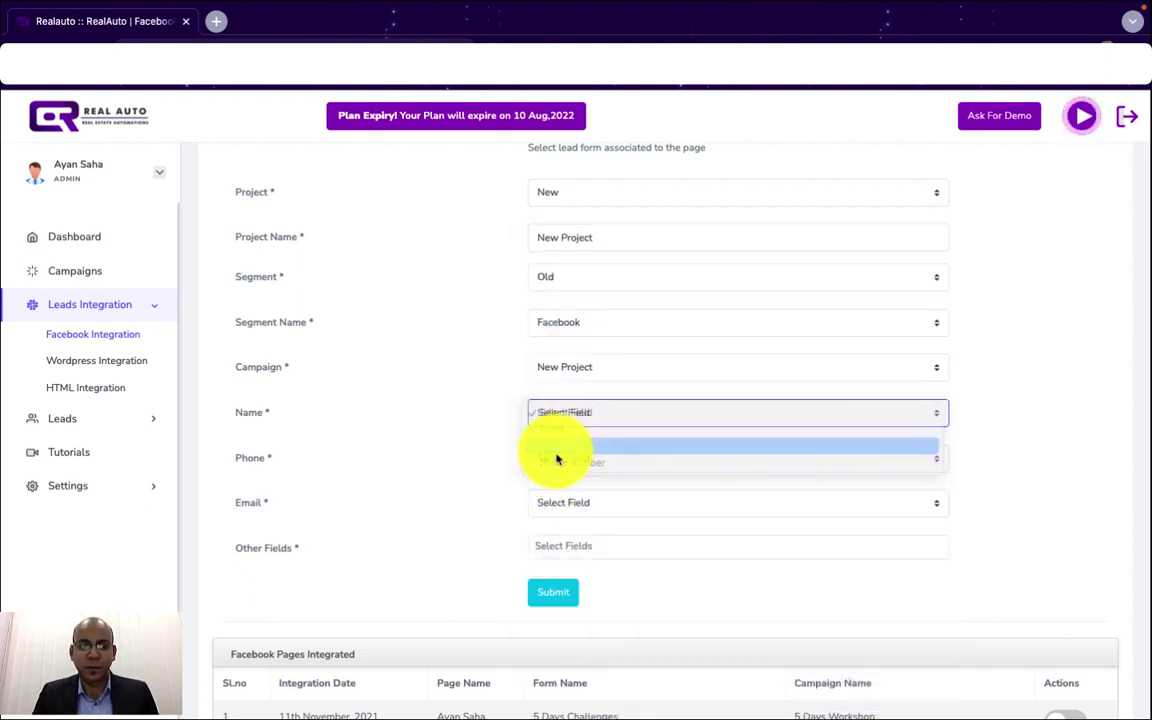
left_click(585, 462)
left_click(571, 489)
left_click(571, 503)
left_click(575, 535)
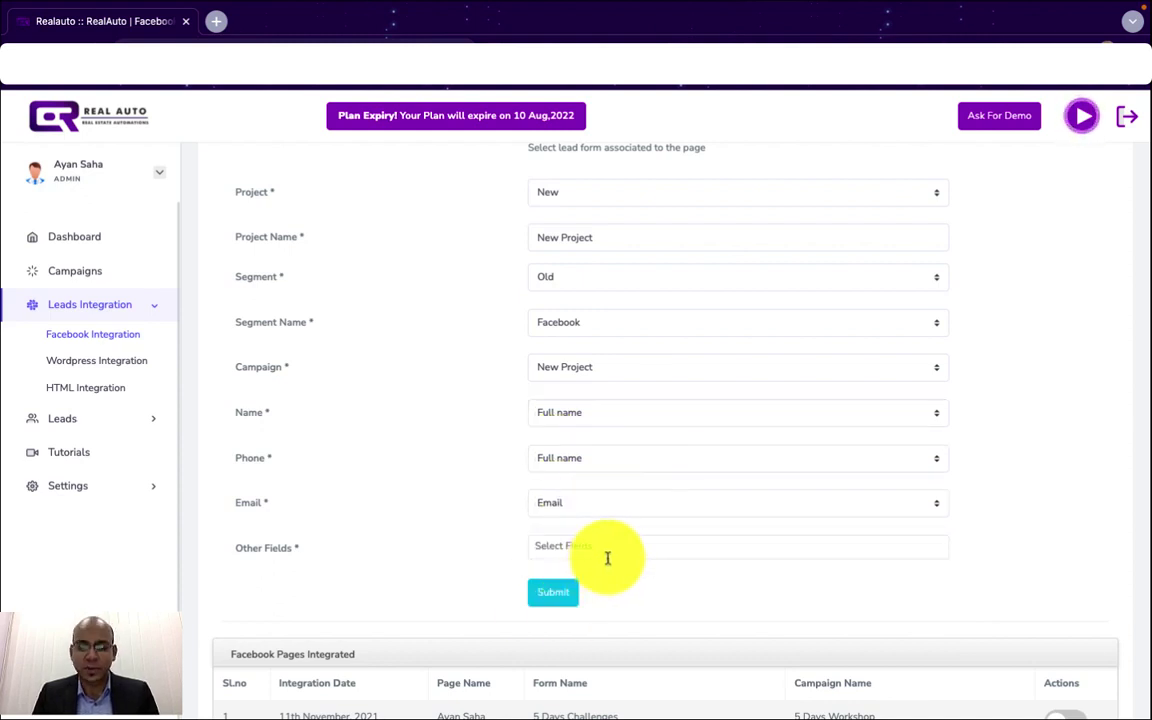
Submit the Facebook lead integration form without selecting any other fields.
left_click(607, 553)
left_click(478, 586)
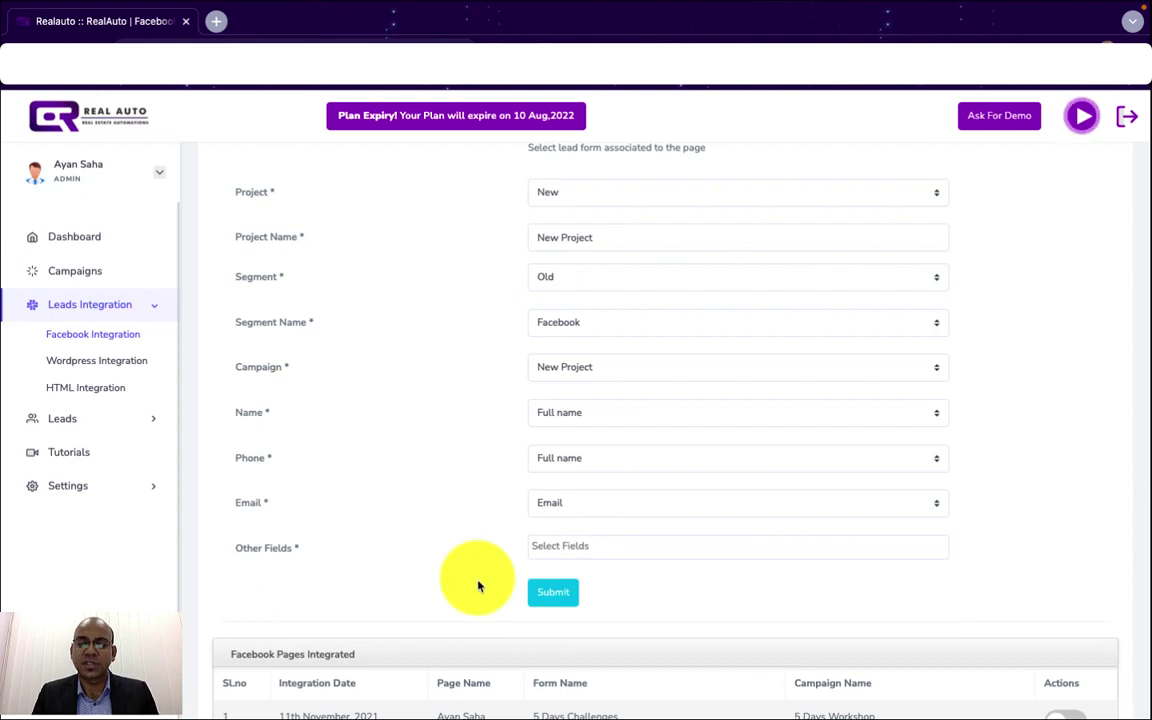
left_click(560, 595)
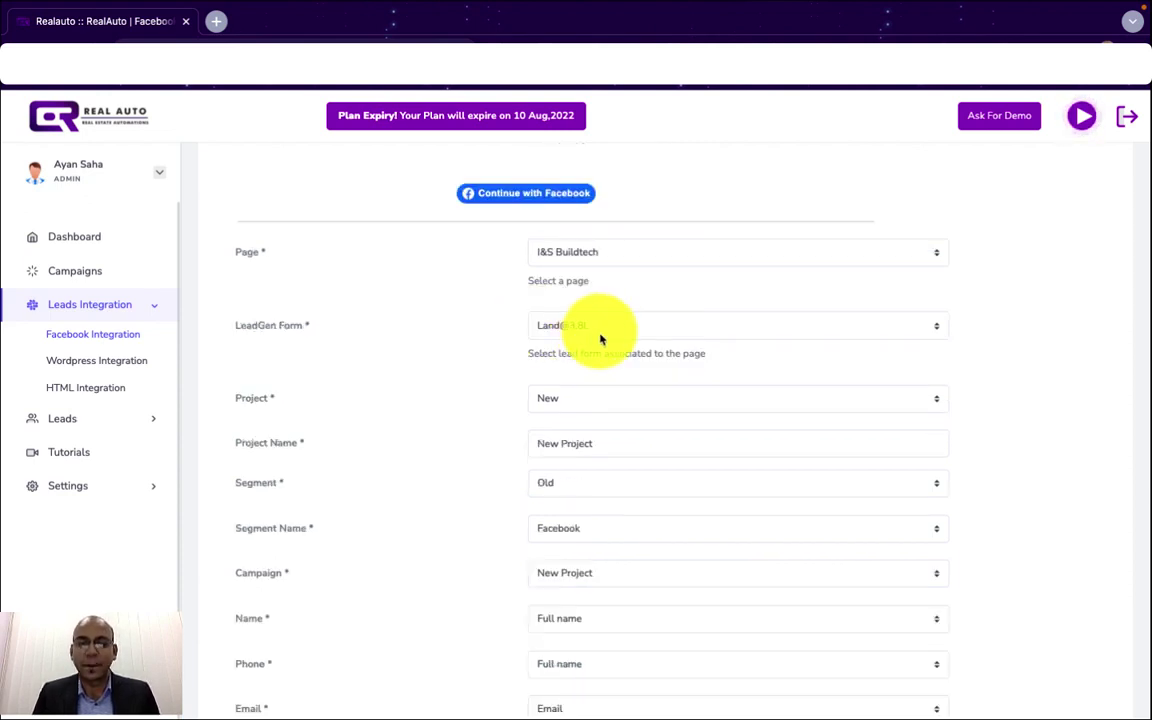
scroll(571, 329, "down", 3)
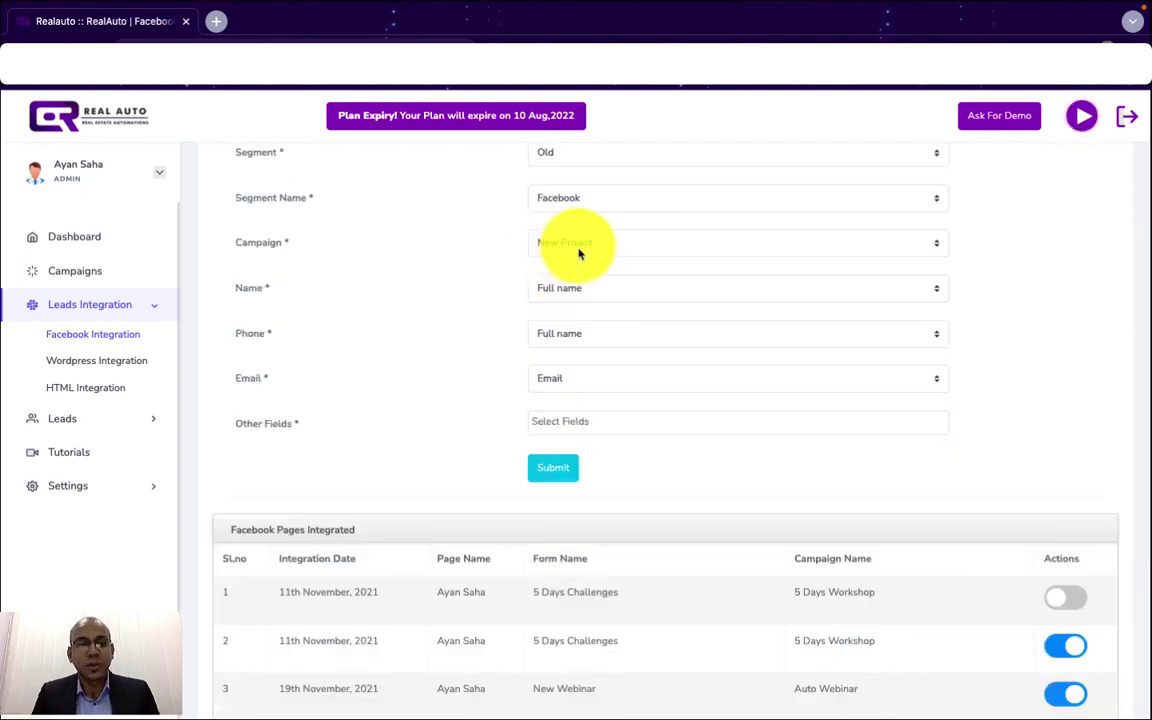
Open the table of all leads and view the options of its Source and Project filters.
left_click(62, 418)
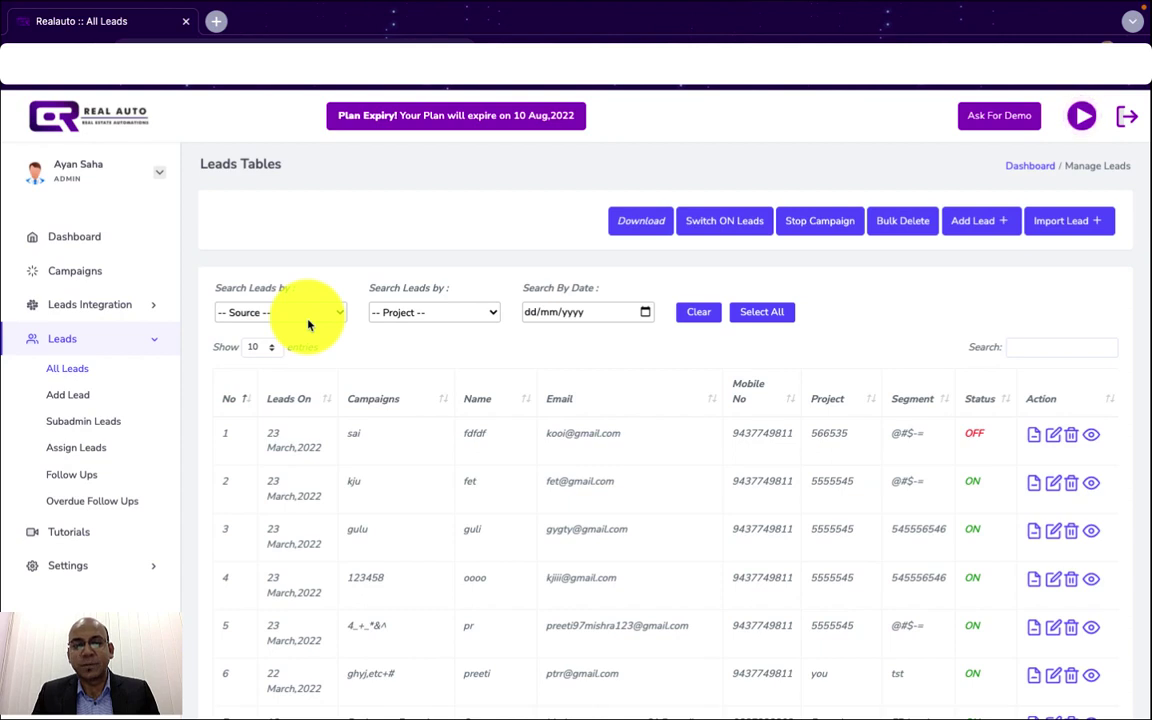
left_click(312, 322)
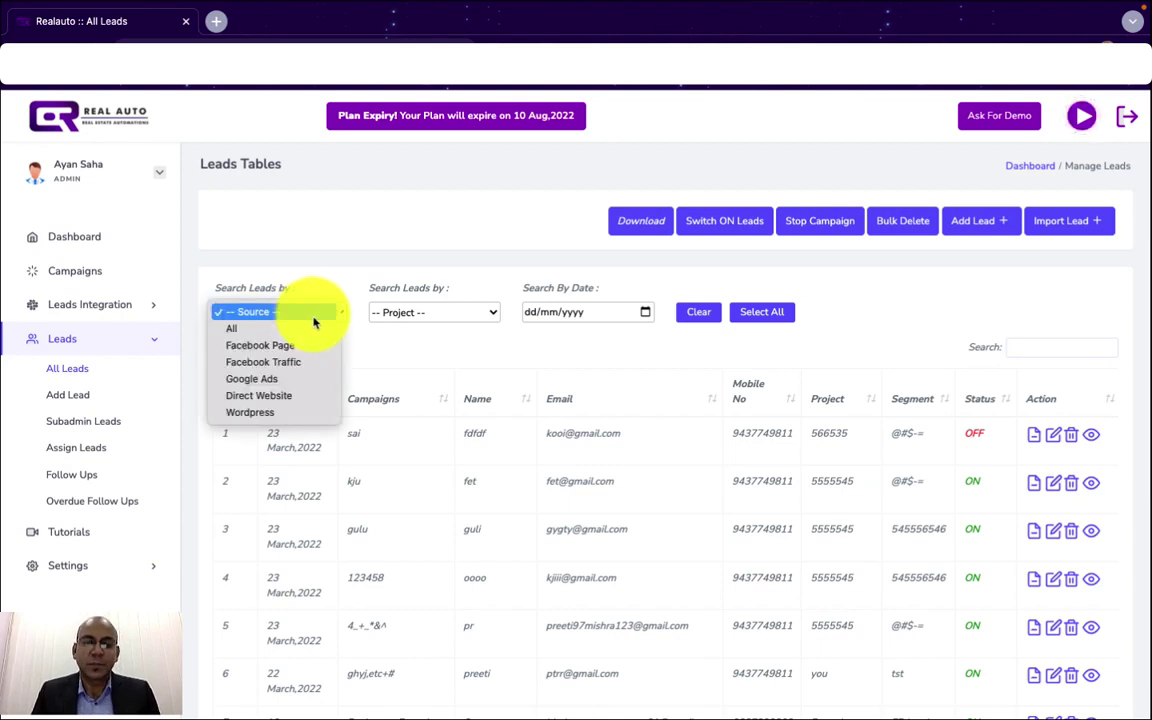
left_click(433, 312)
left_click(463, 257)
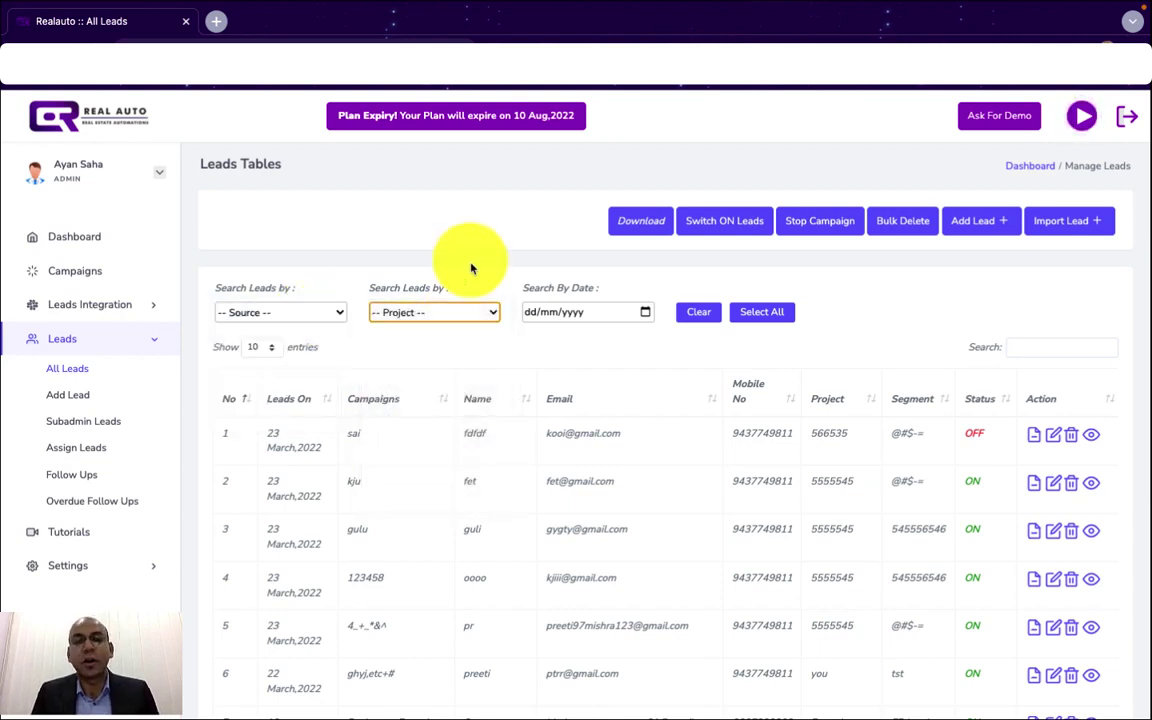
View the date filter of the leads table and stop the campaign for the second lead.
left_click(646, 317)
left_click(730, 283)
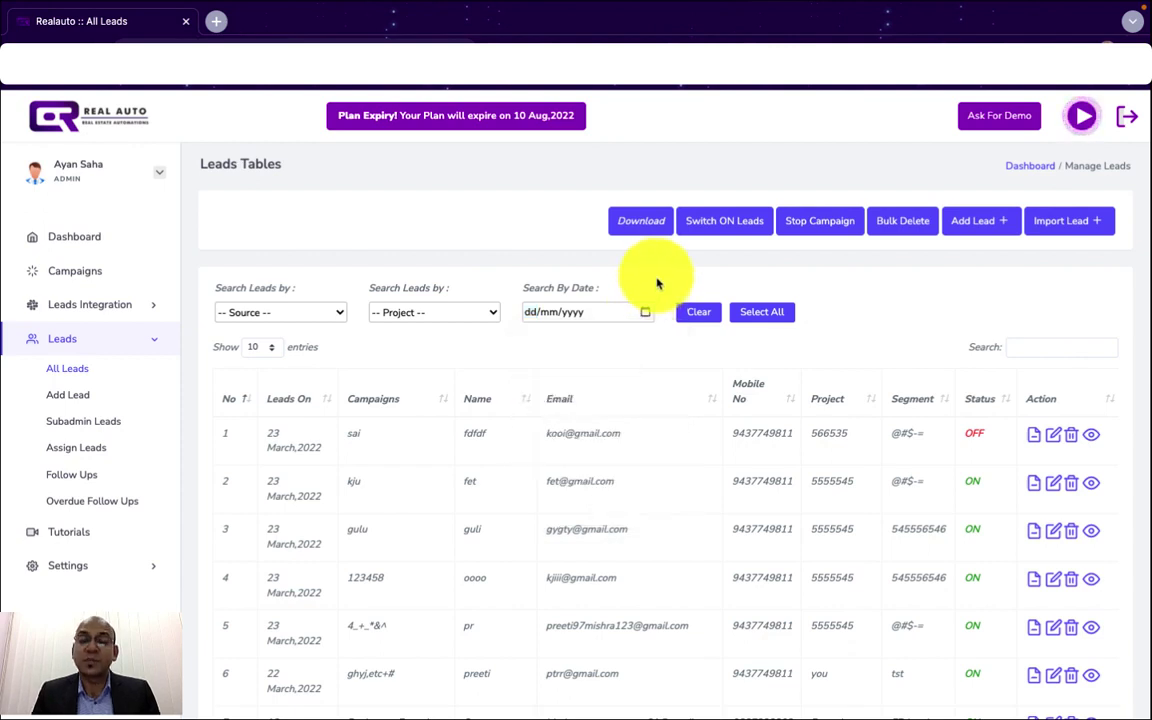
scroll(937, 298, "down", 1)
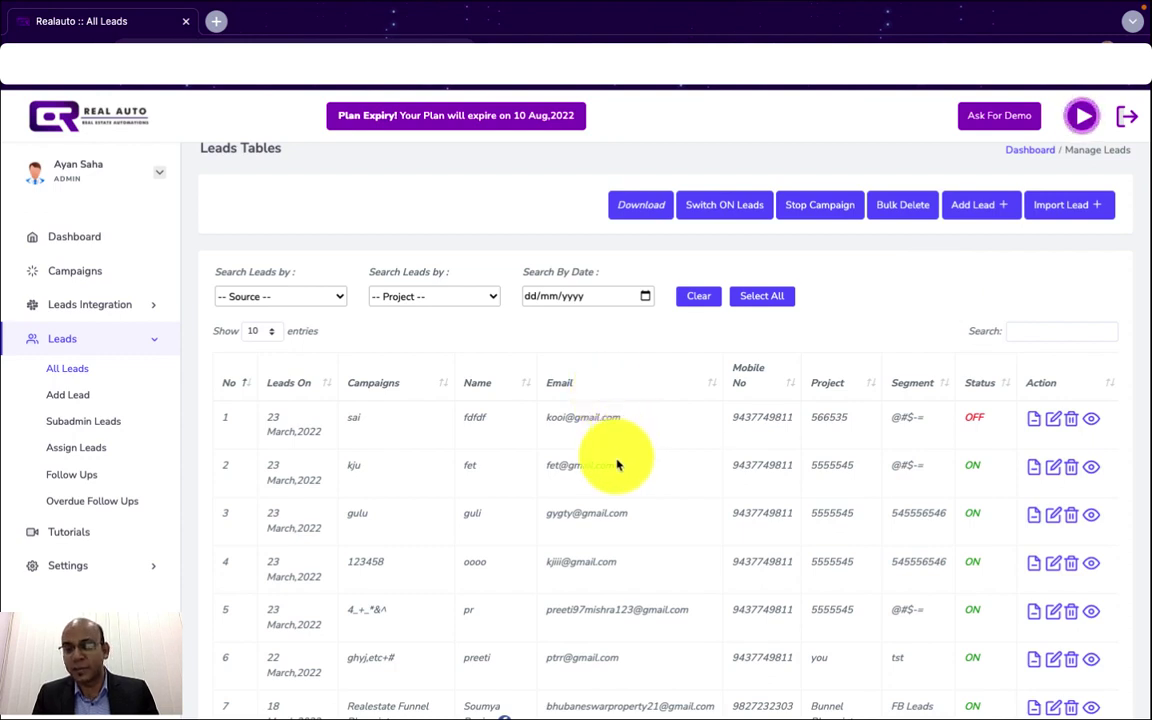
left_click(586, 468)
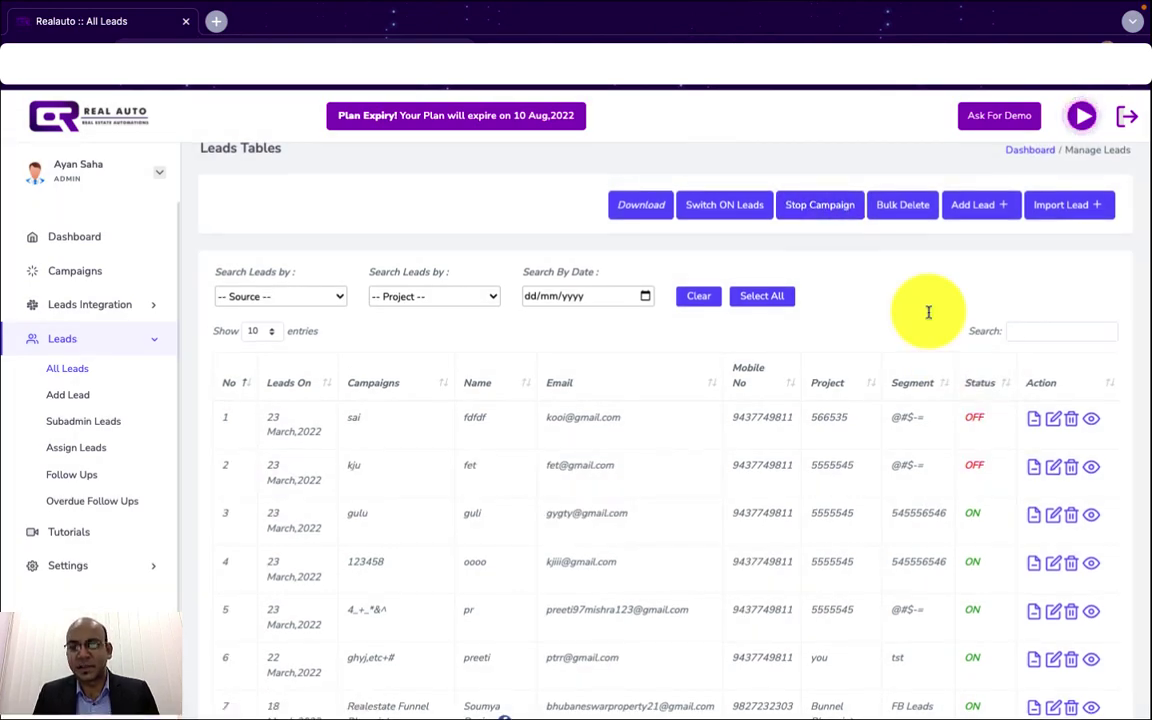
left_click(980, 474)
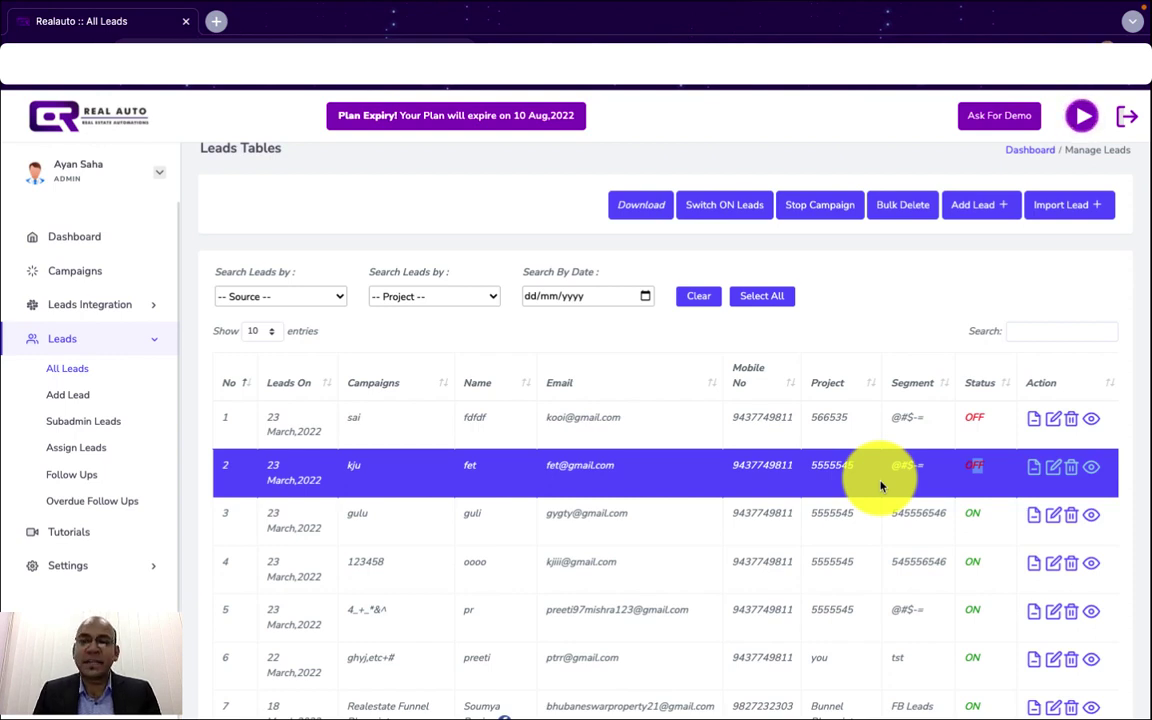
Review the fields of the new lead form and of the CSV lead import form.
left_click(976, 209)
scroll(688, 385, "up", 3)
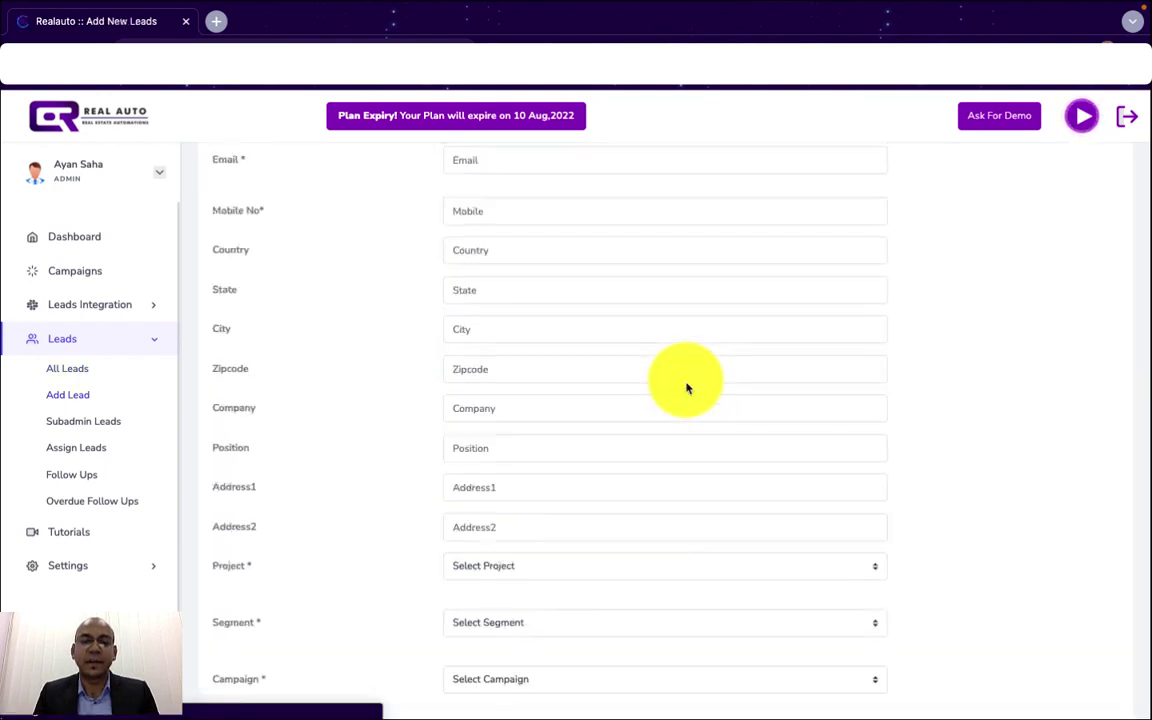
scroll(688, 385, "down", 3)
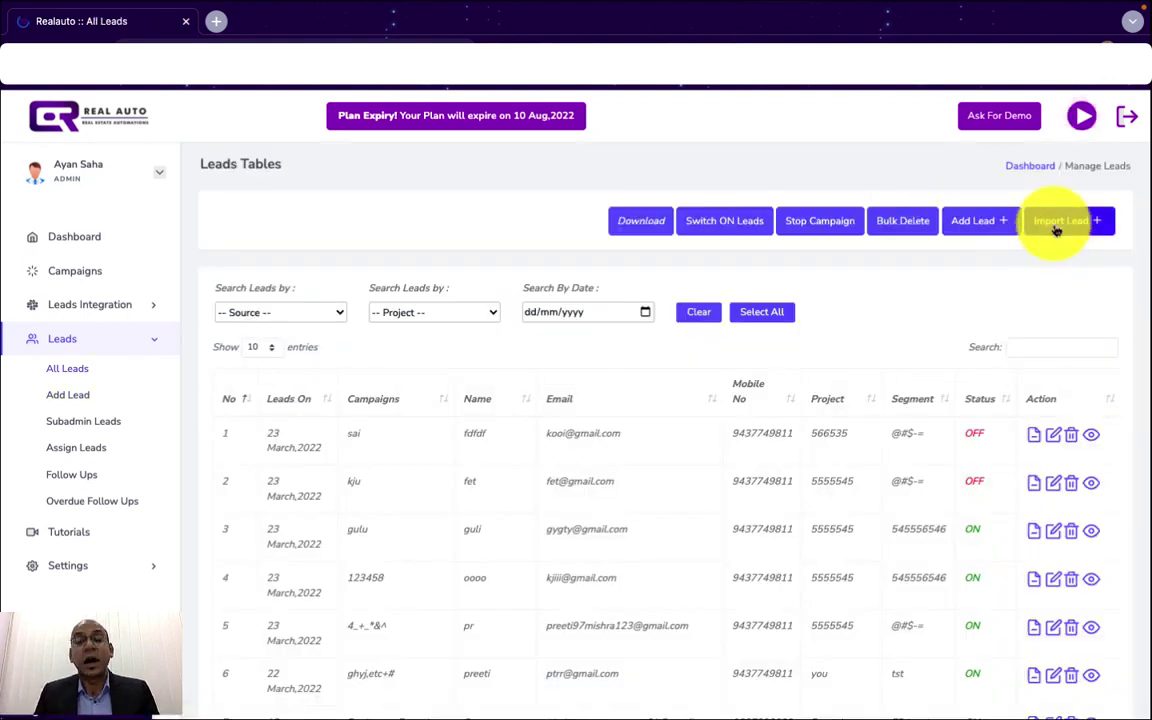
left_click(1056, 229)
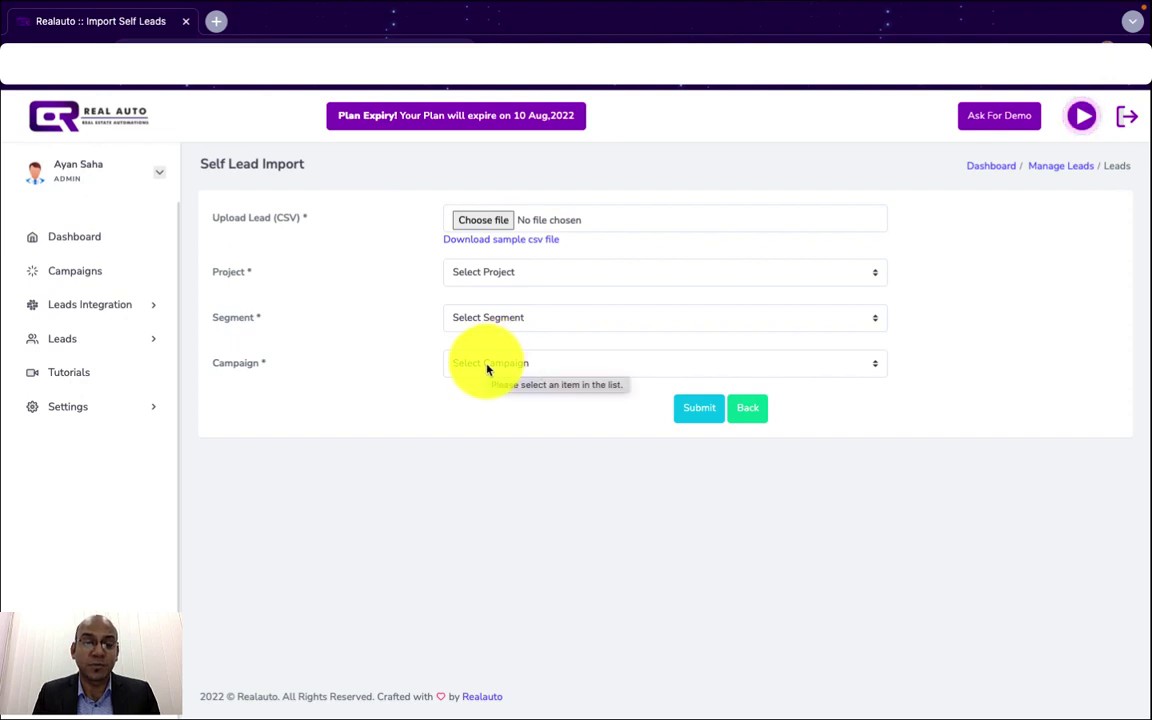
Open the staff management settings and review the new staff form and the existing staff list.
left_click(991, 165)
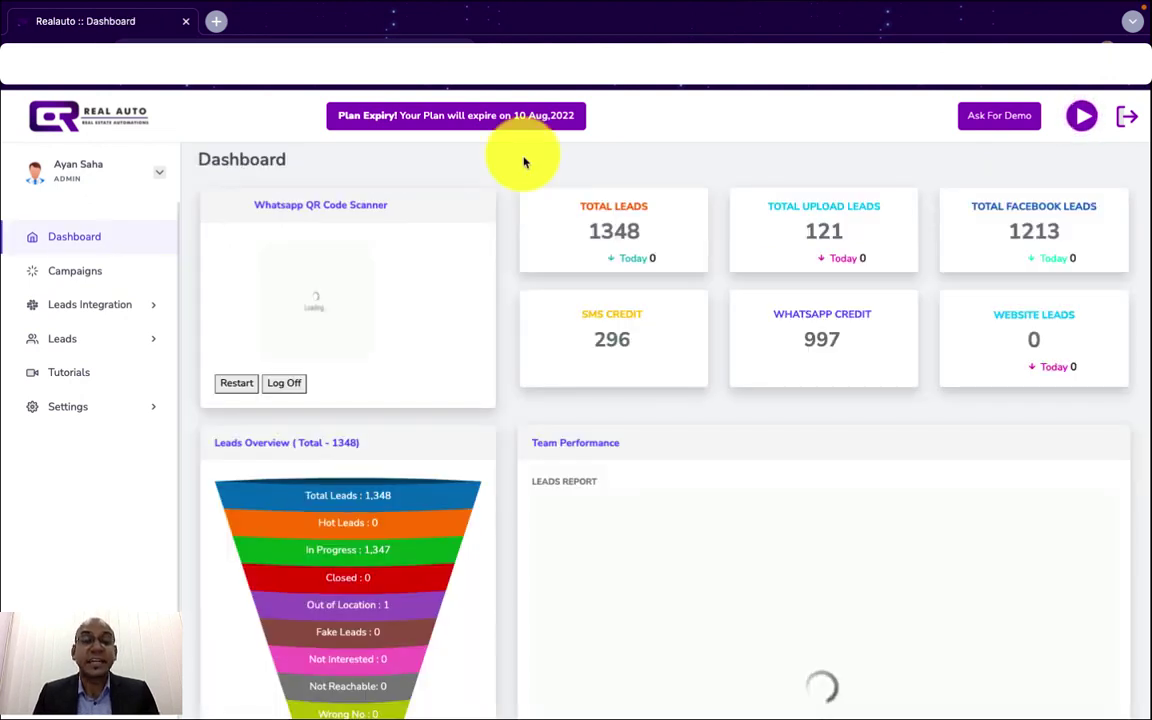
left_click(82, 412)
left_click(76, 515)
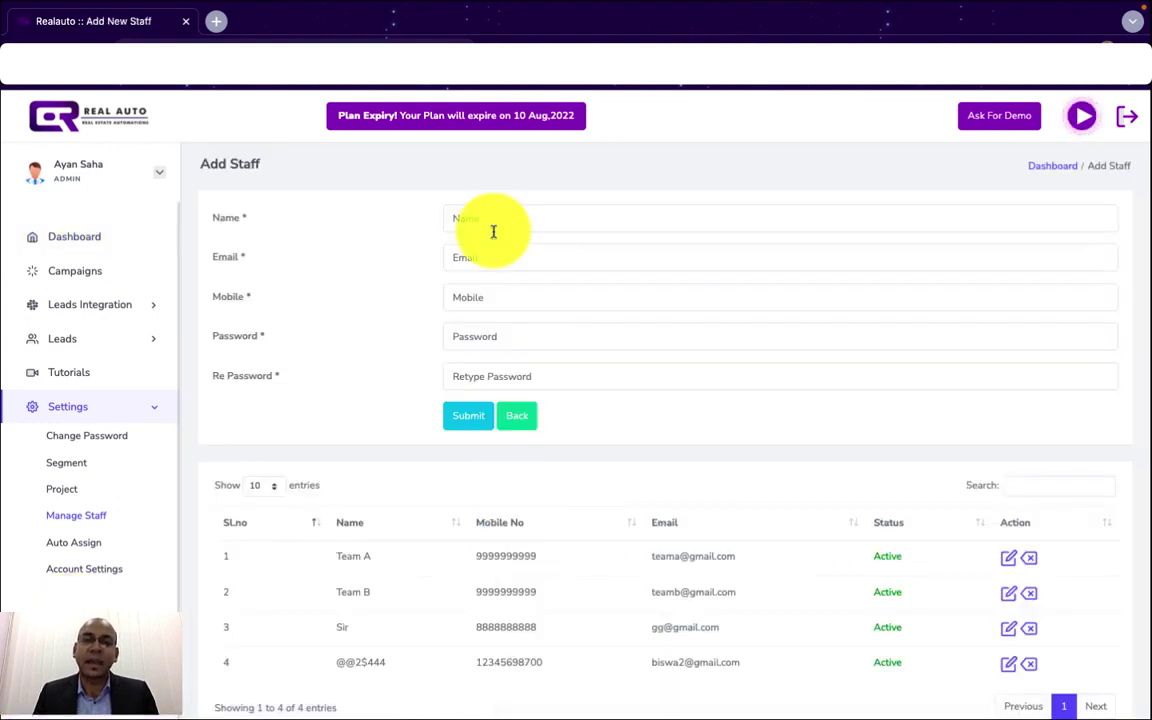
scroll(1010, 485, "down", 2)
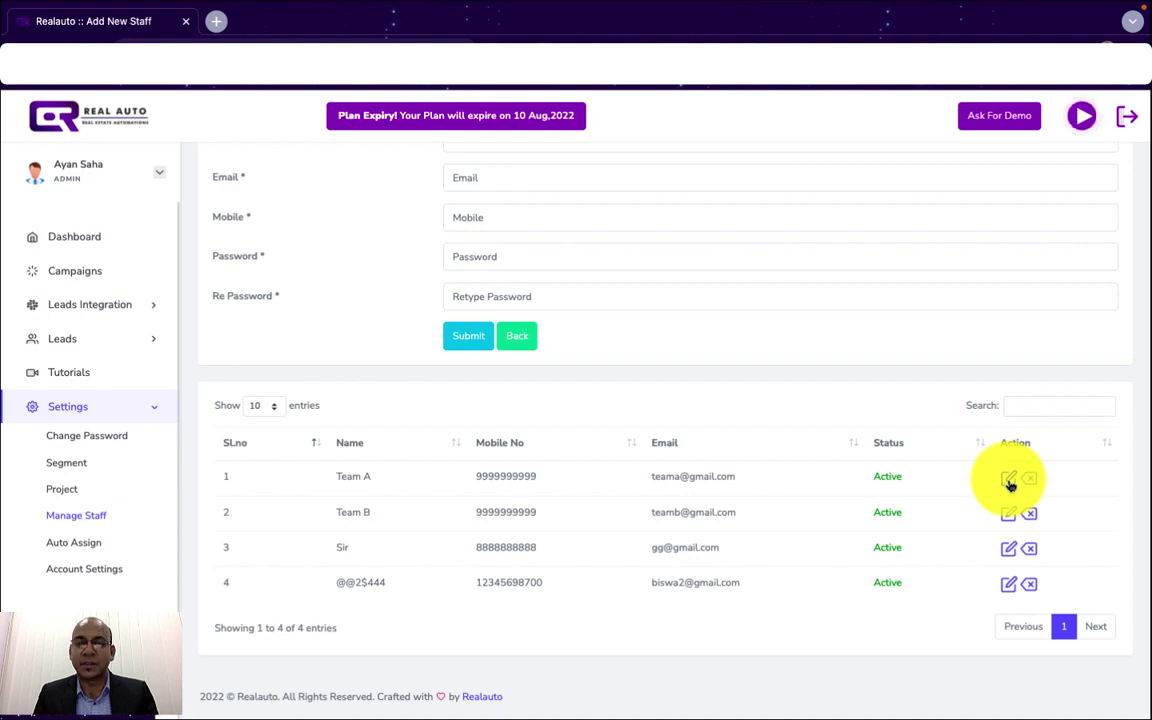
scroll(779, 469, "up", 2)
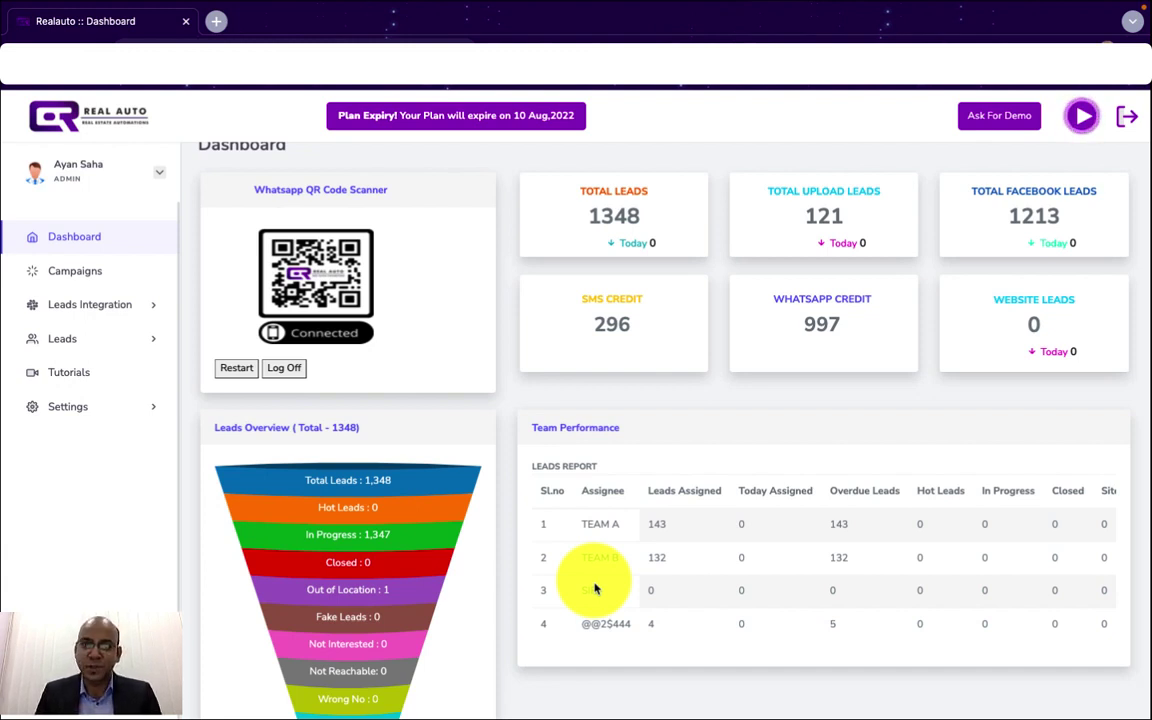
Examine all columns of the Team Performance leads report on the dashboard.
scroll(594, 589, "right", 10)
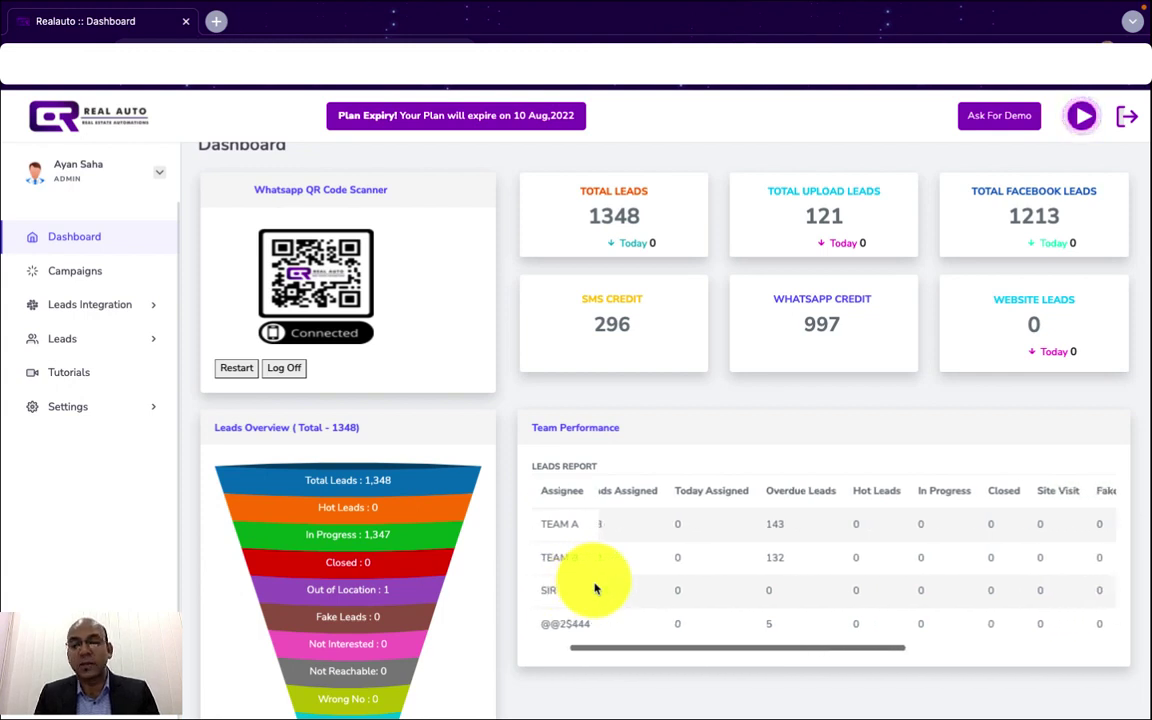
scroll(594, 589, "right", 5)
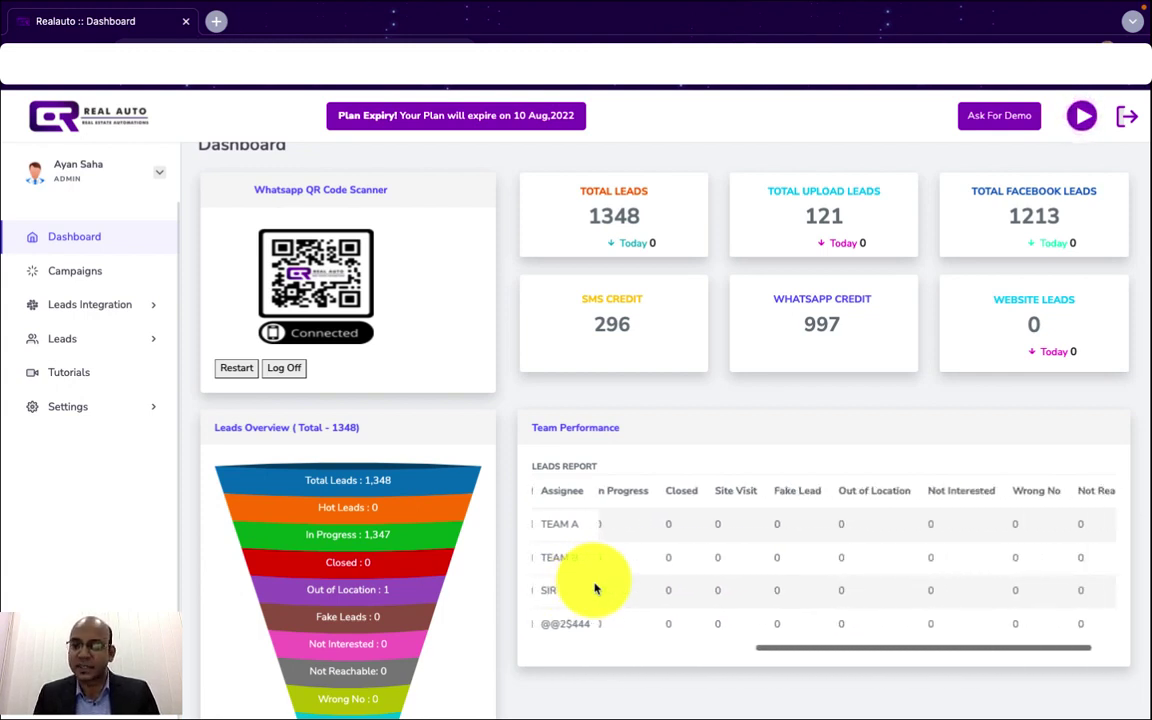
scroll(588, 588, "left", 10)
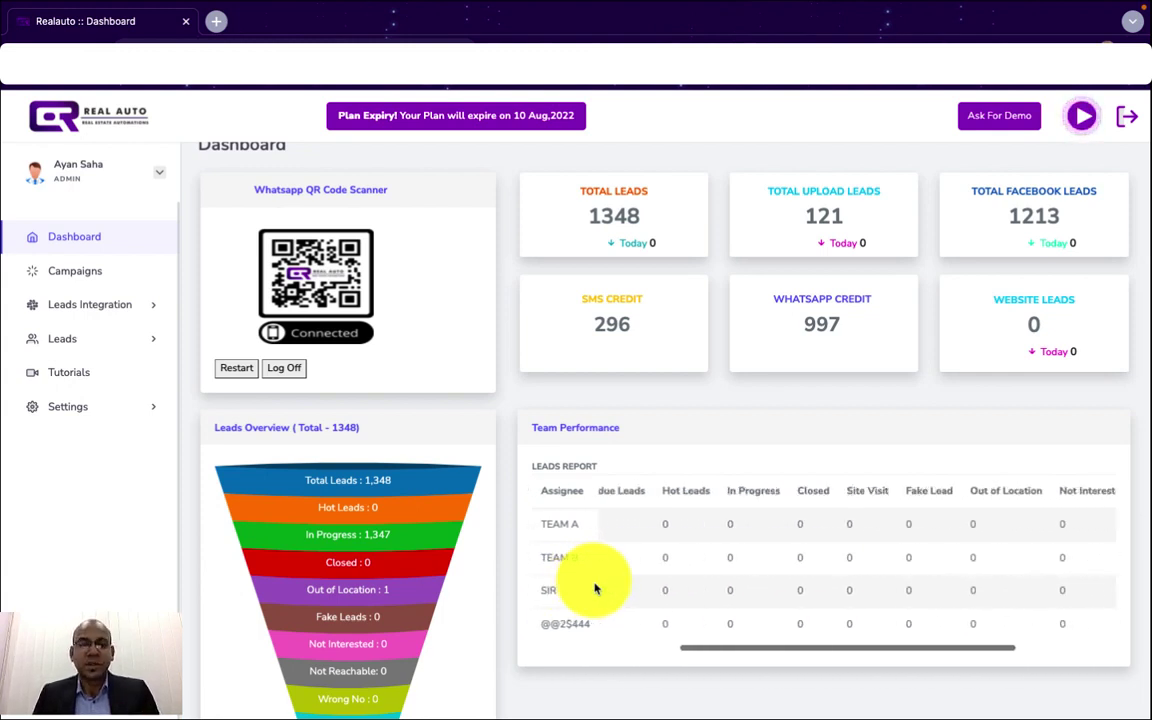
Enable sending new lead notifications to staff in the account settings.
left_click(112, 417)
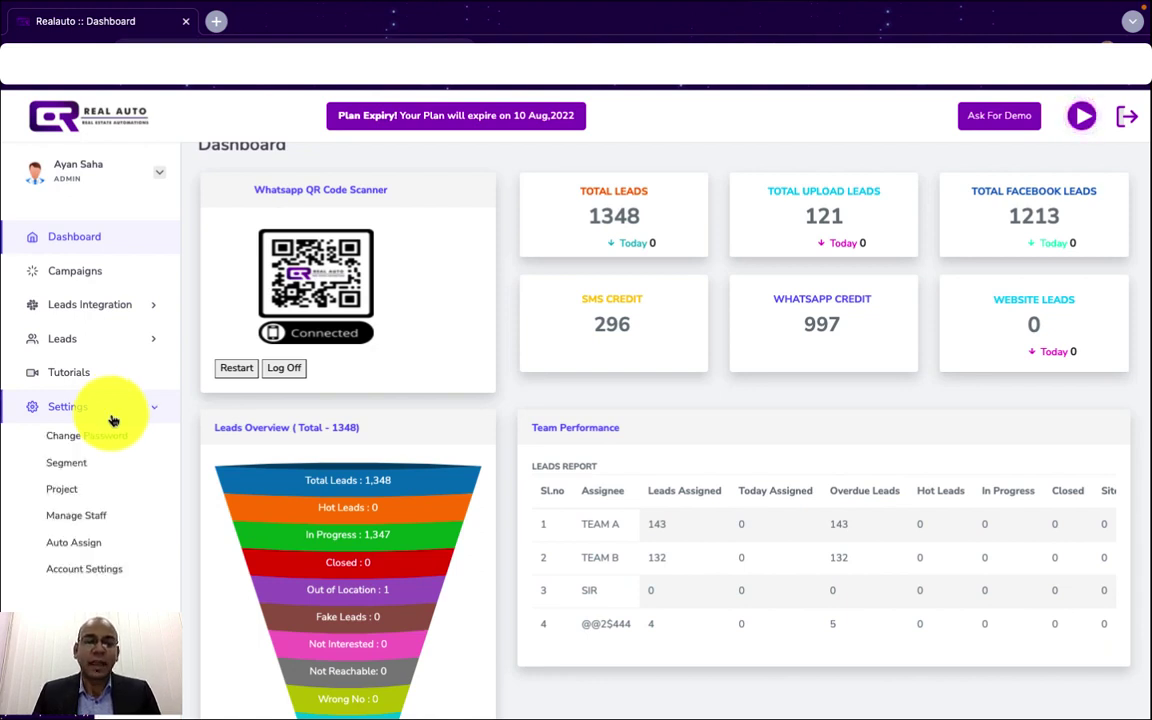
left_click(84, 570)
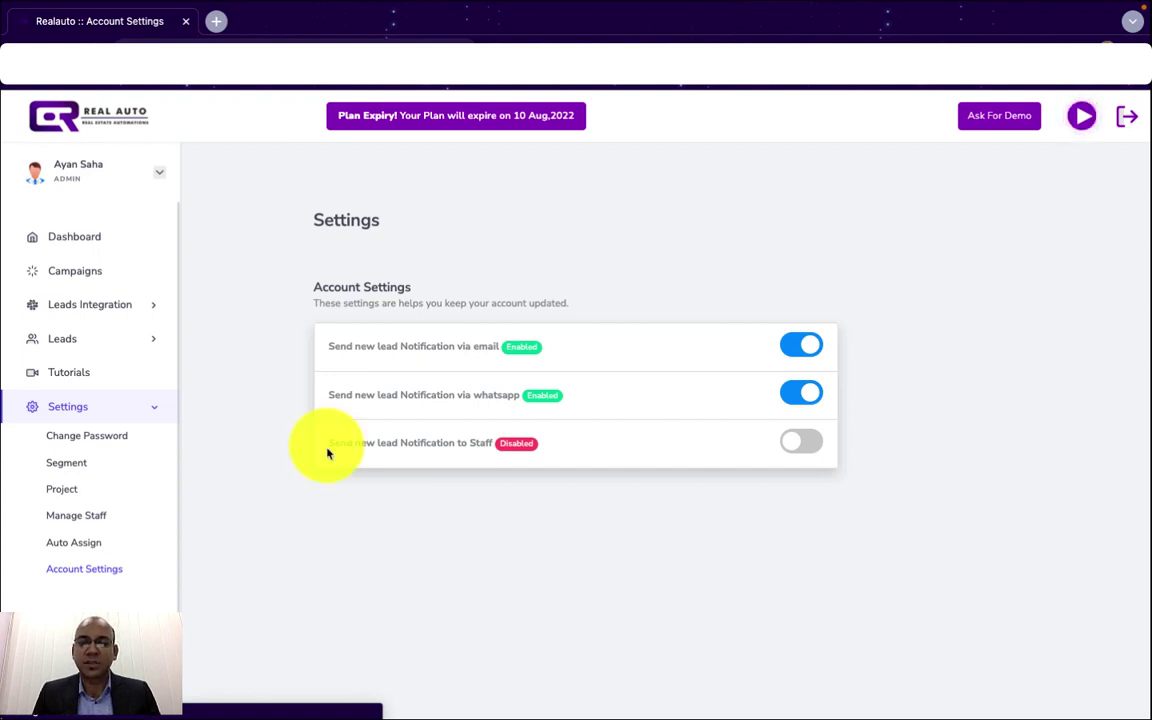
left_click(801, 443)
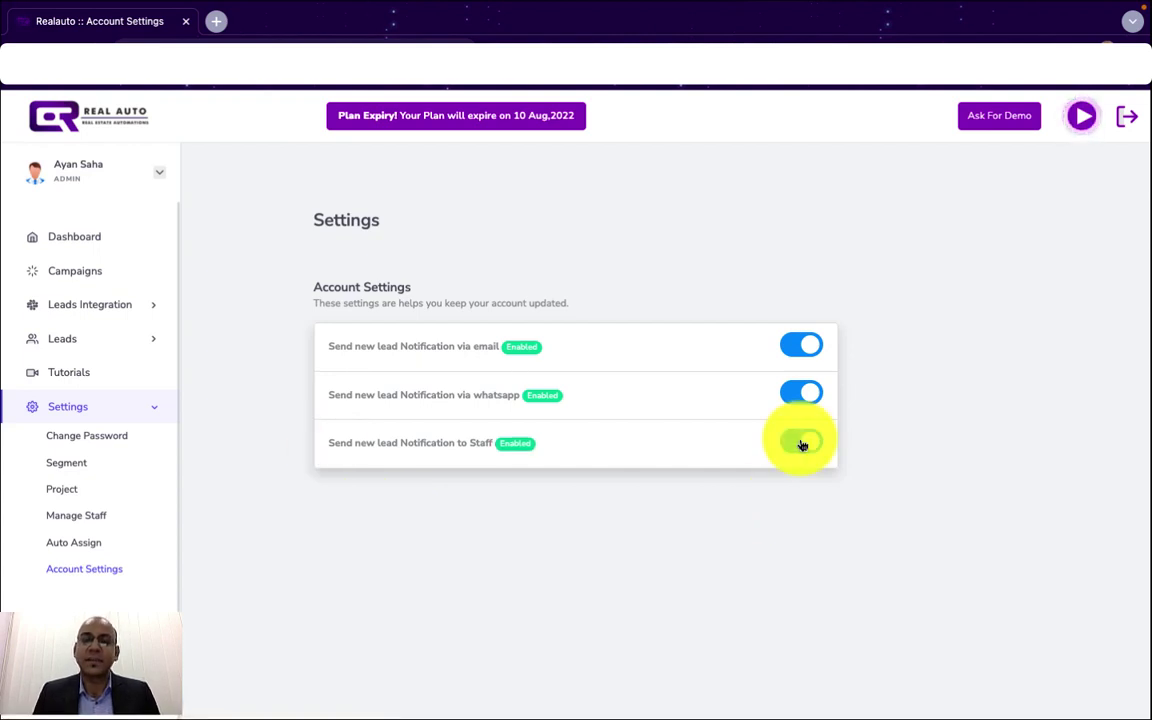
Open the automated lead assign settings and examine which staff are assigned to the 15 Min Training Video project.
left_click(69, 545)
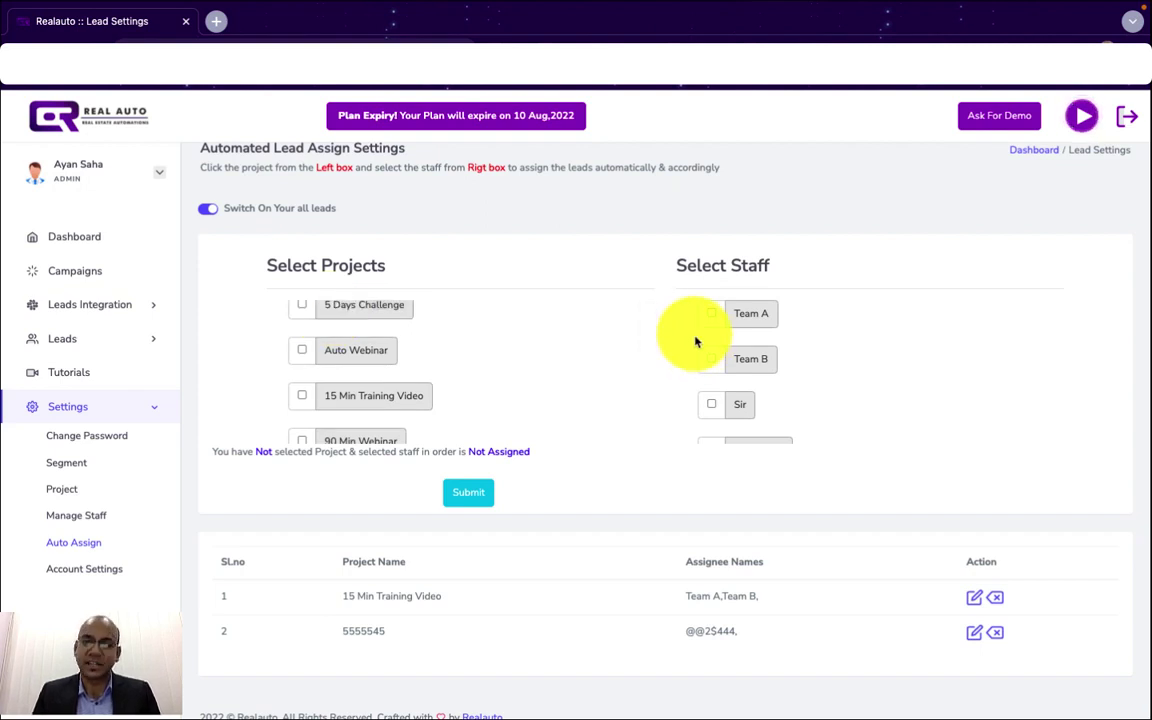
scroll(697, 342, "down", 2)
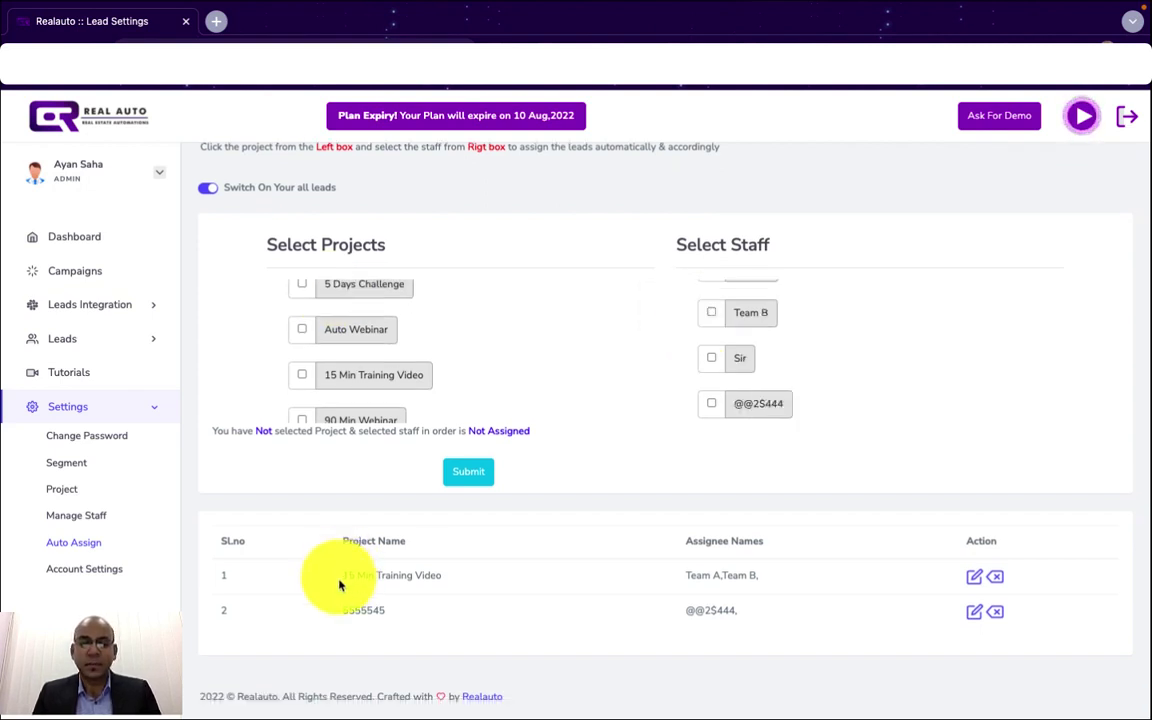
left_click_drag(340, 585, 446, 586)
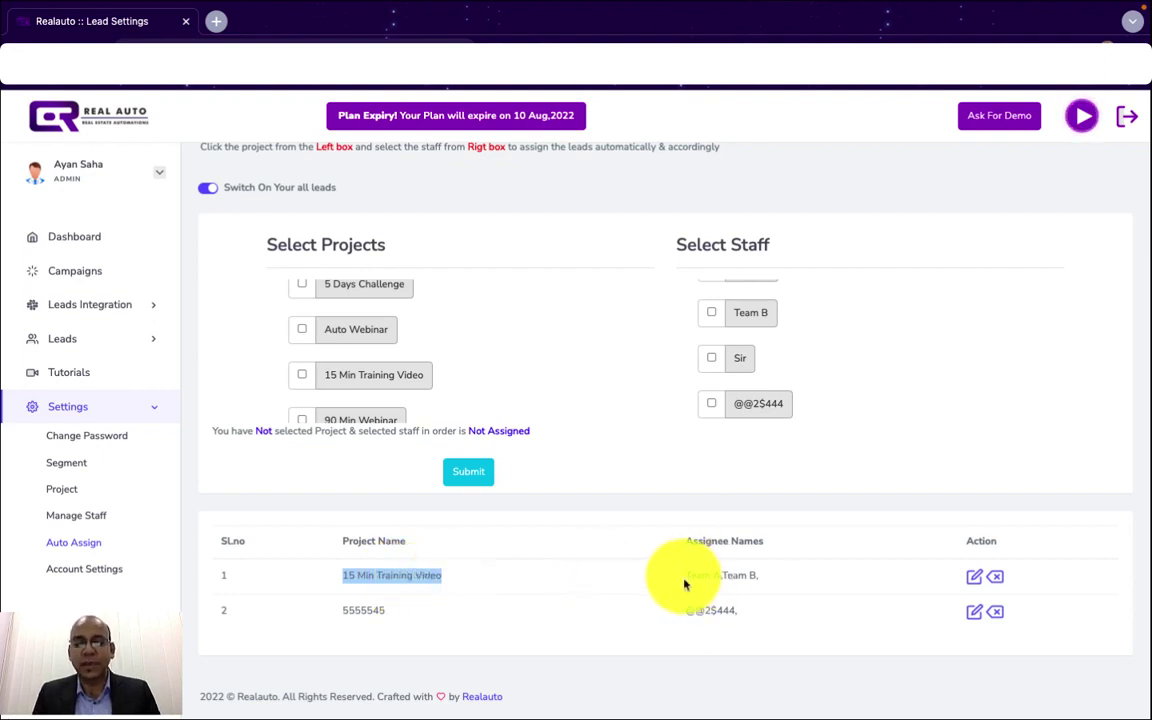
left_click_drag(686, 577, 760, 583)
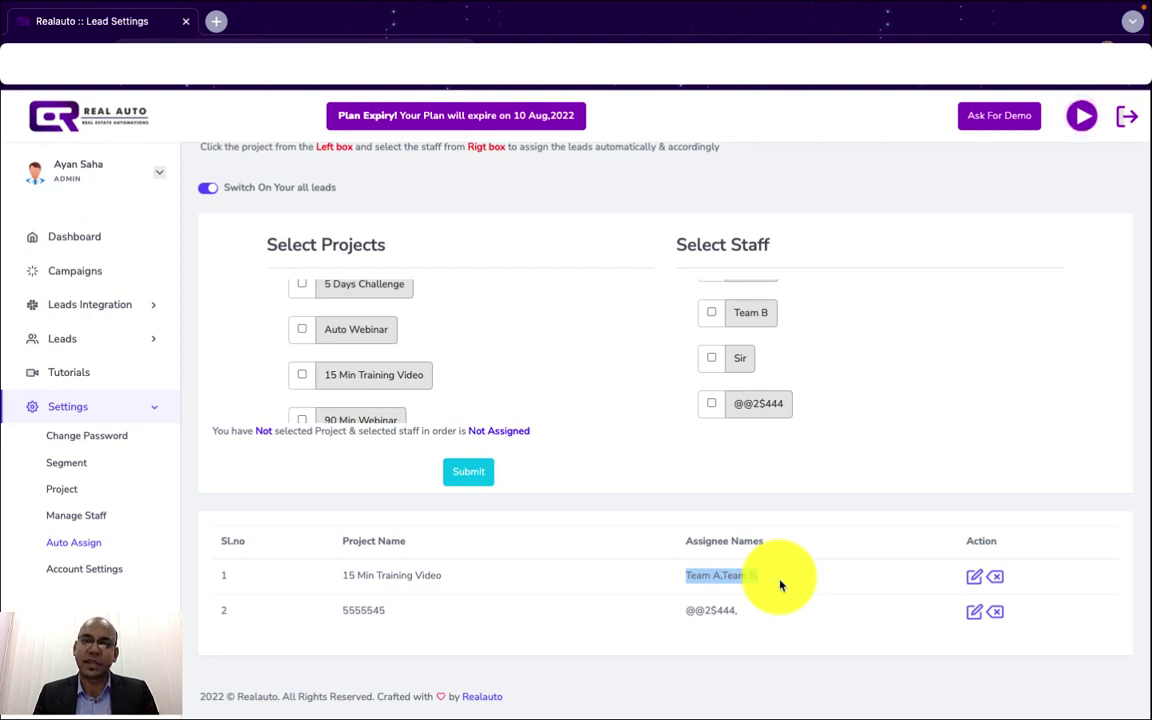
Enable new lead notifications via email and WhatsApp in the account settings.
left_click(79, 570)
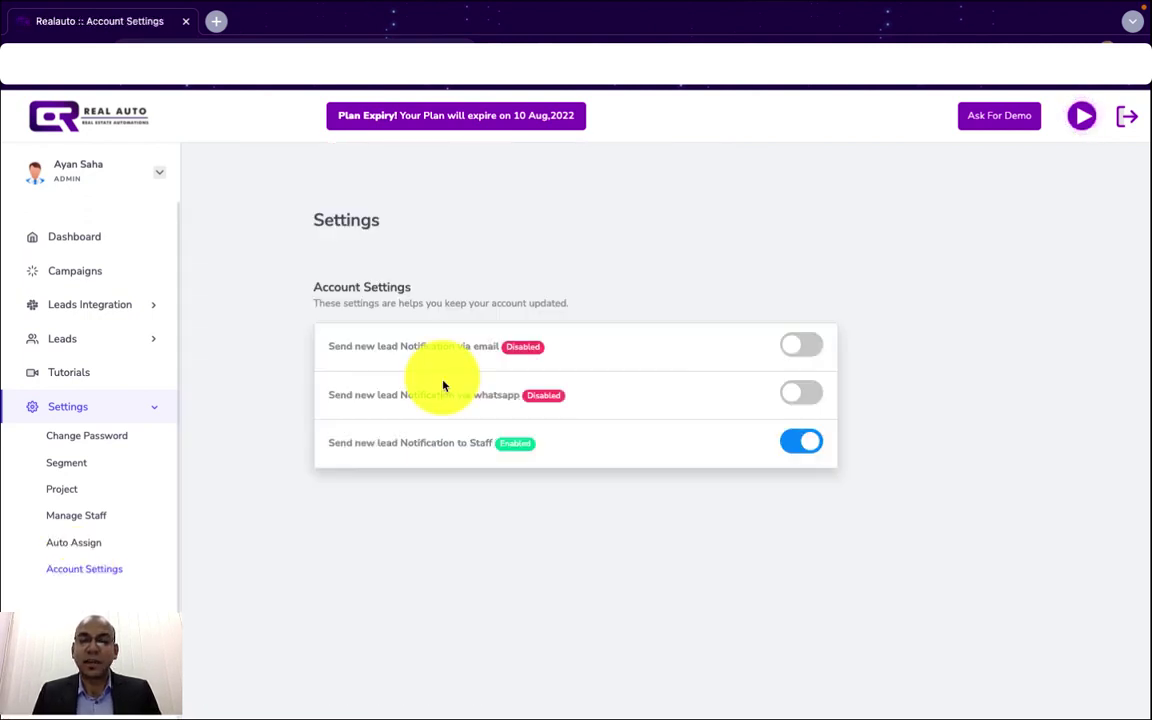
left_click(811, 352)
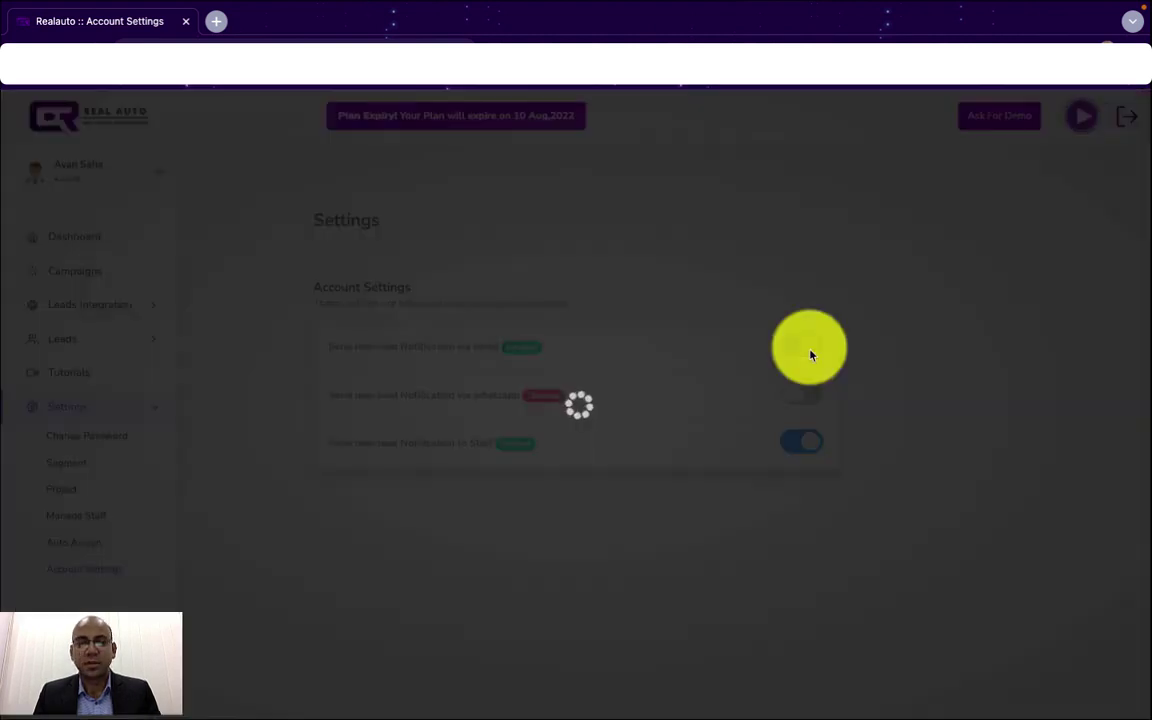
left_click(811, 397)
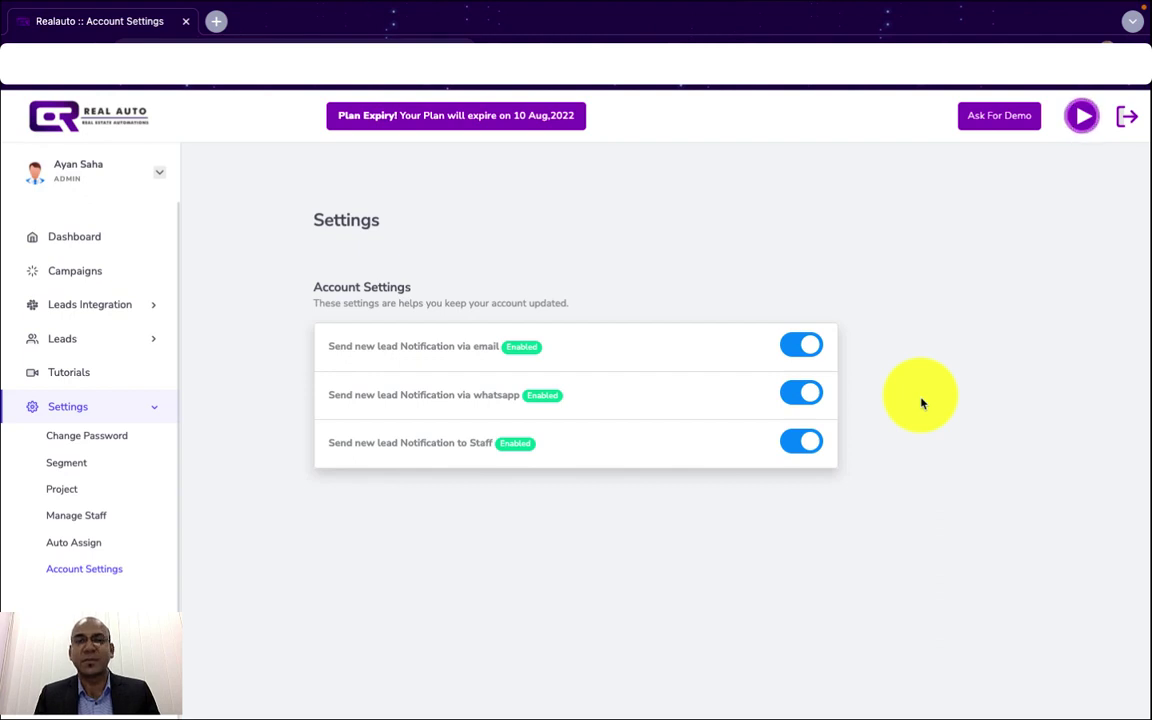
Submit a follow-up for the first lead in Assign Leads with status Not Interested, 25/03/2022, 09:16 AM and comment "not interested".
left_click(105, 349)
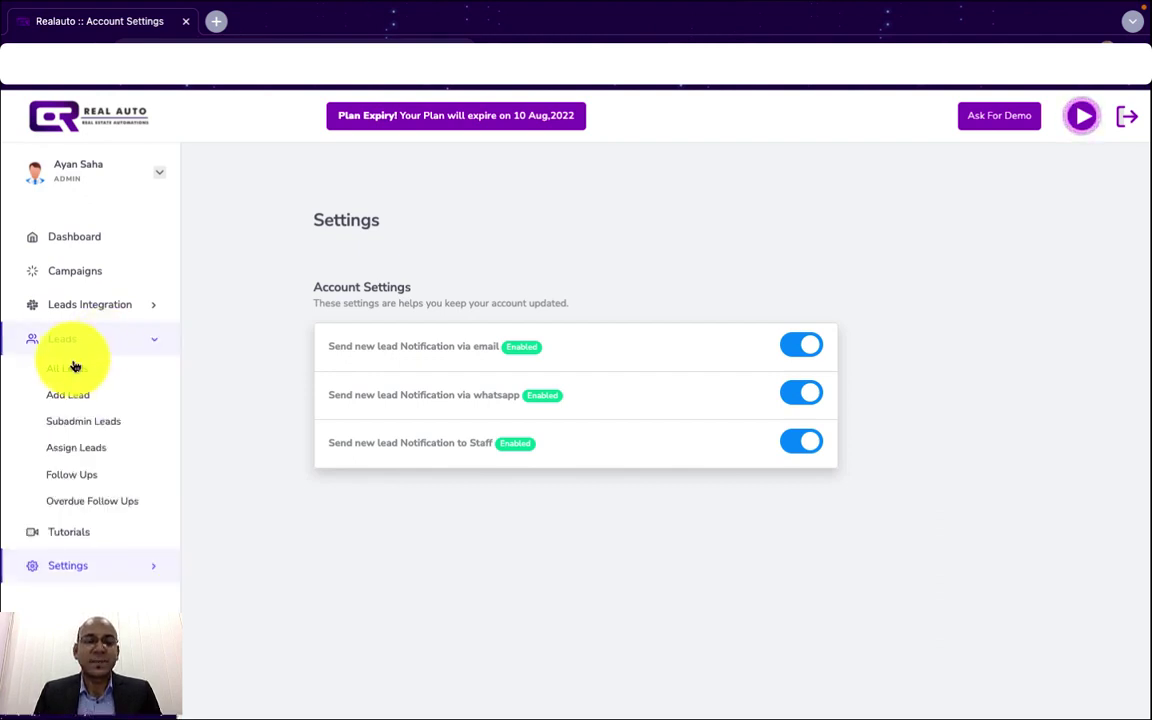
left_click(71, 455)
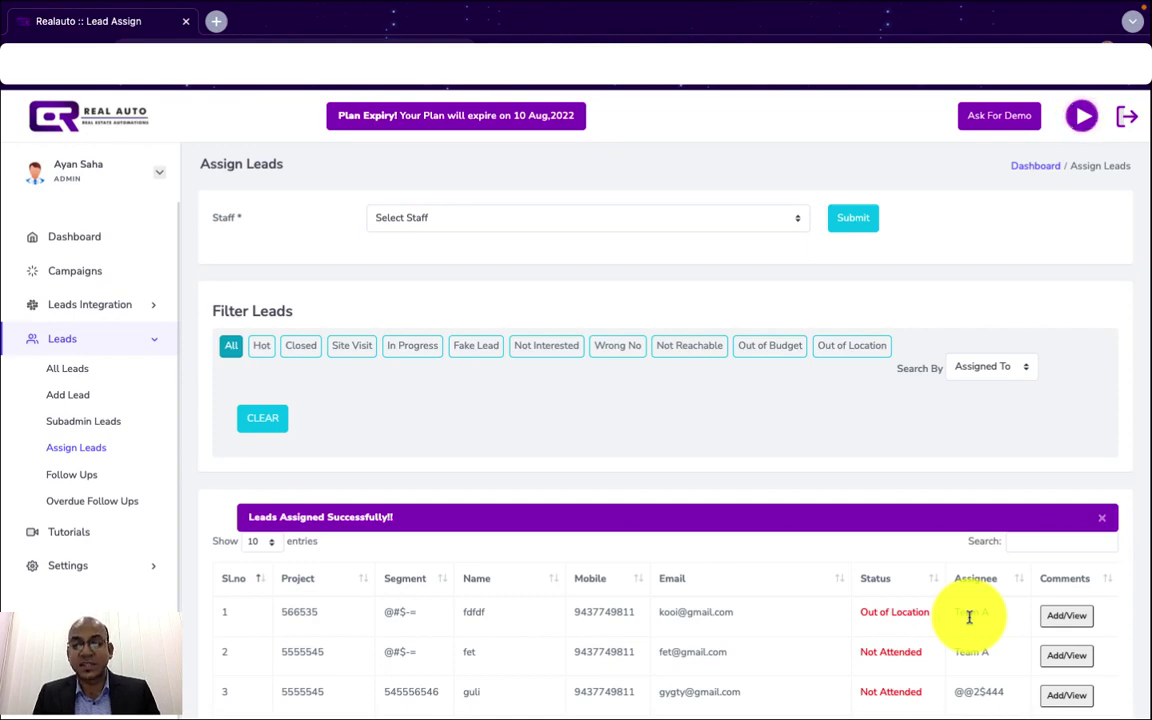
left_click(1050, 616)
left_click(371, 468)
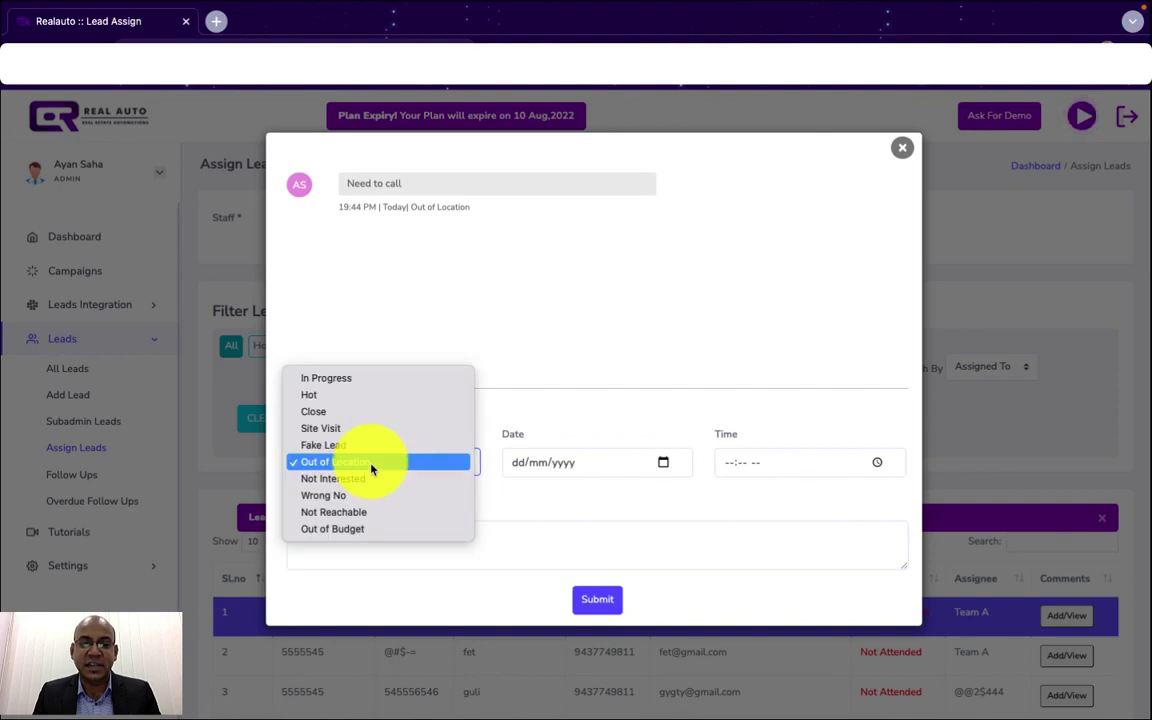
left_click(418, 485)
left_click(316, 535)
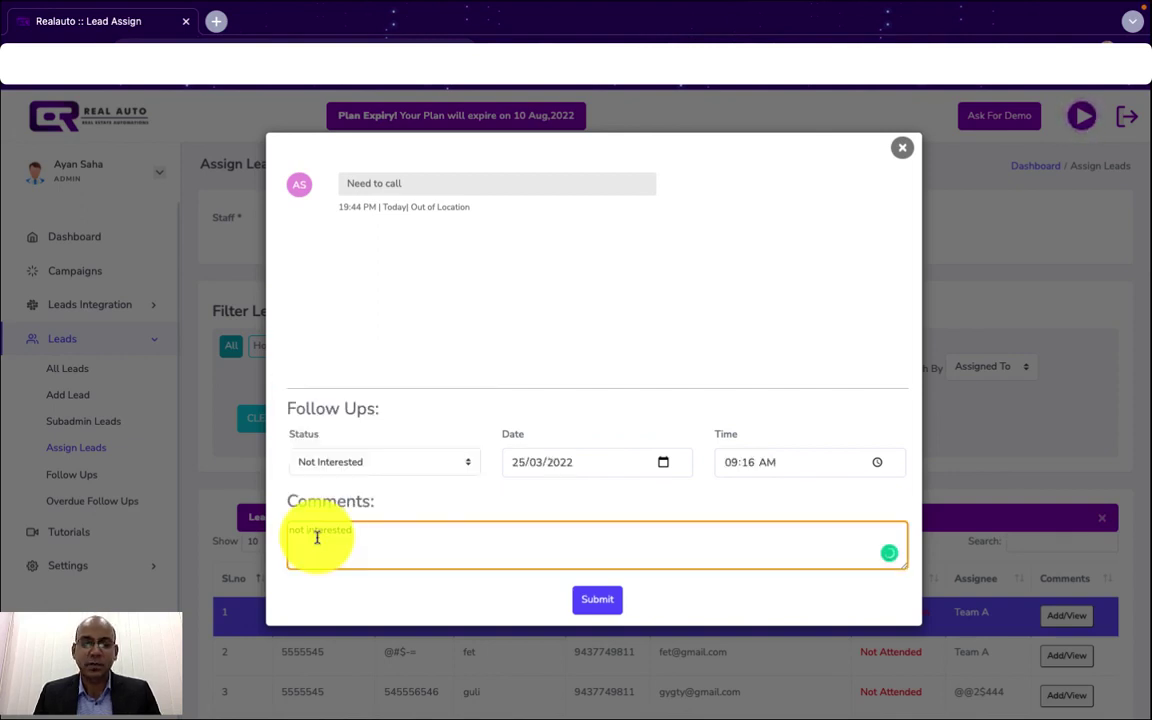
type("not interested")
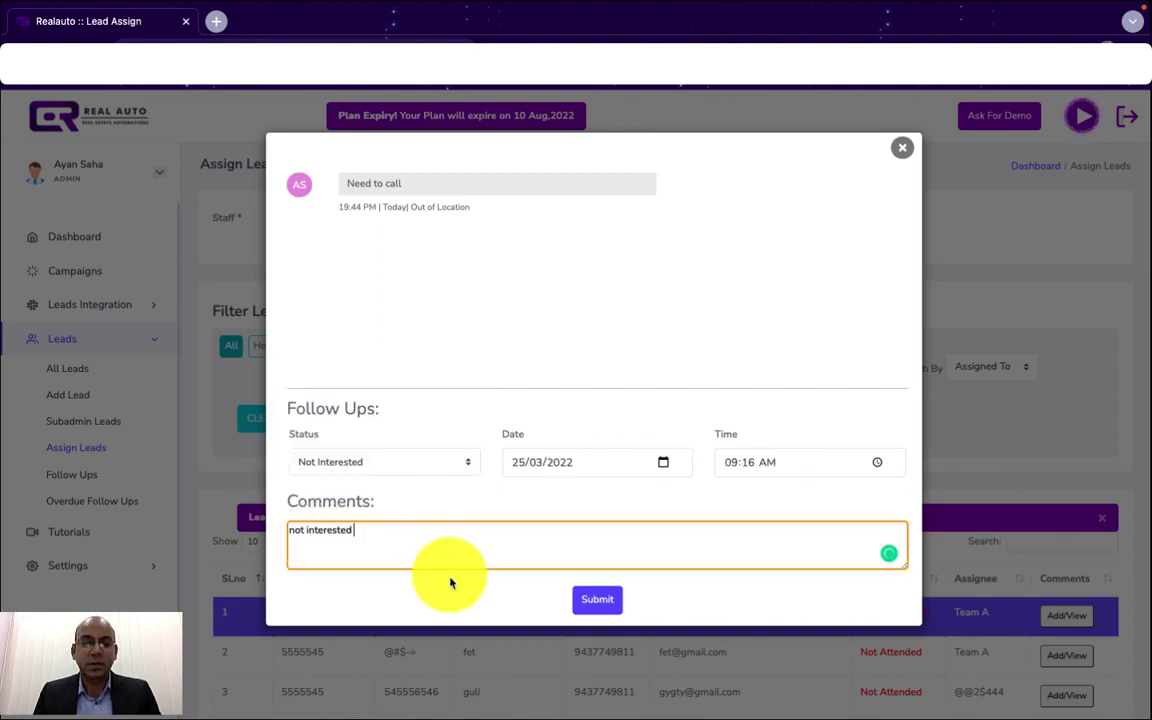
left_click(592, 604)
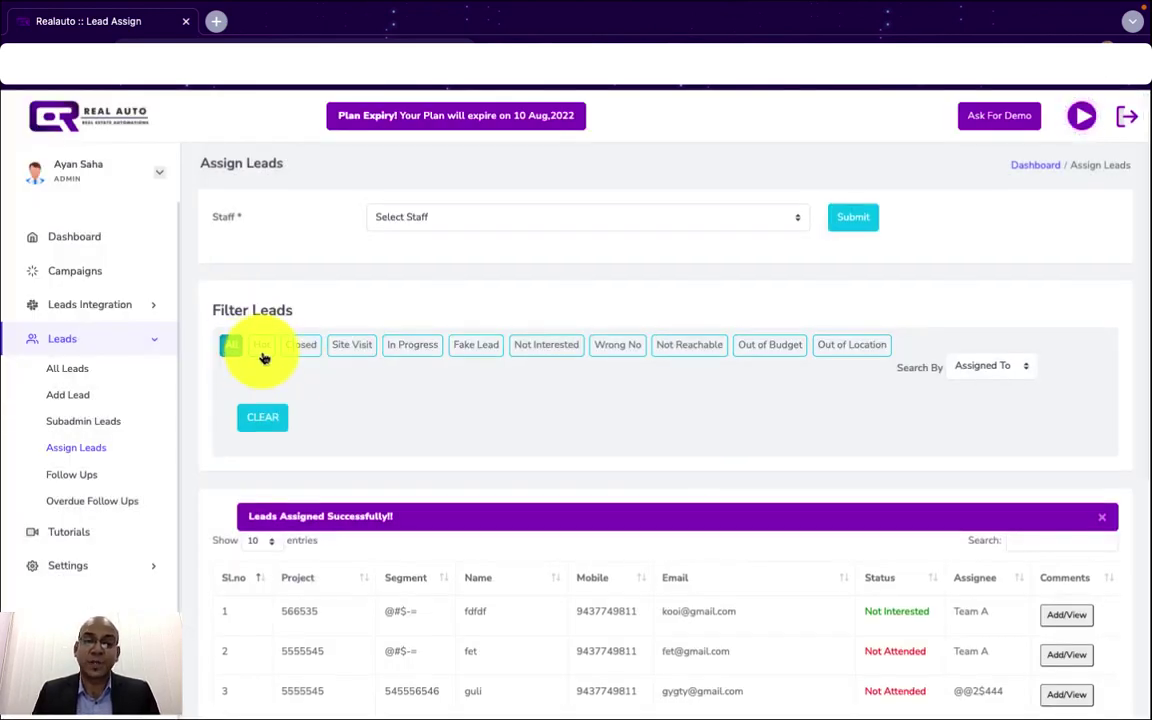
Filter the assigned leads by the Hot, Closed and Site Visit statuses in turn.
left_click(262, 350)
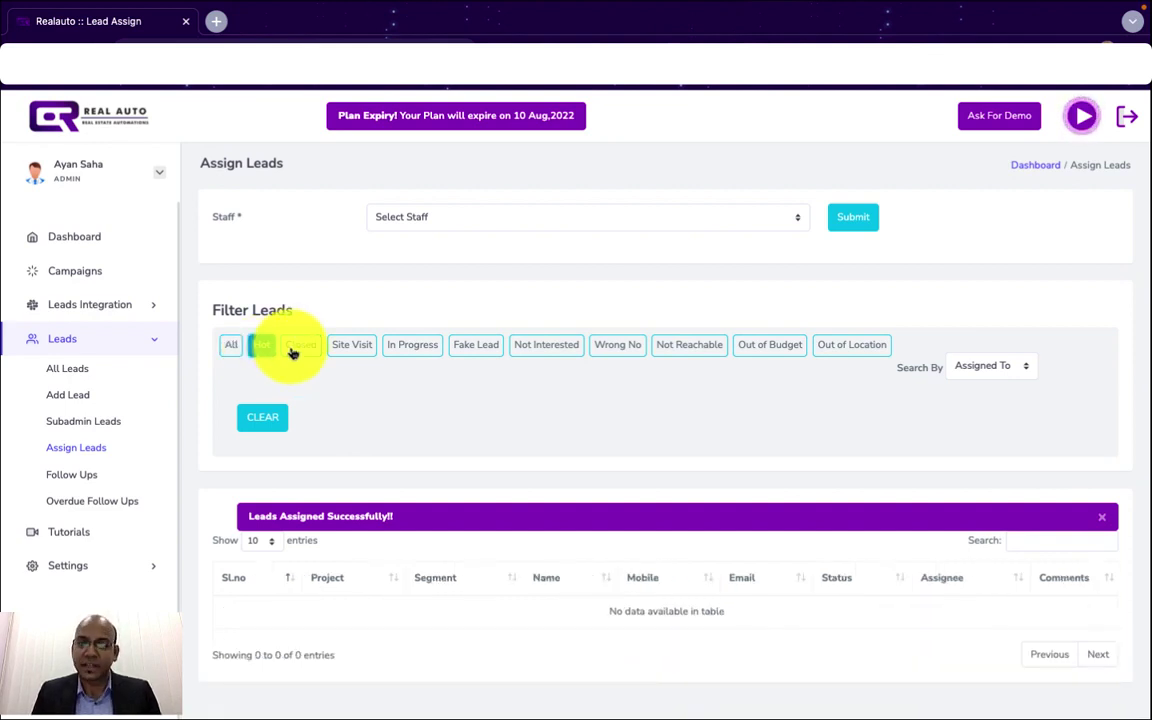
left_click(292, 348)
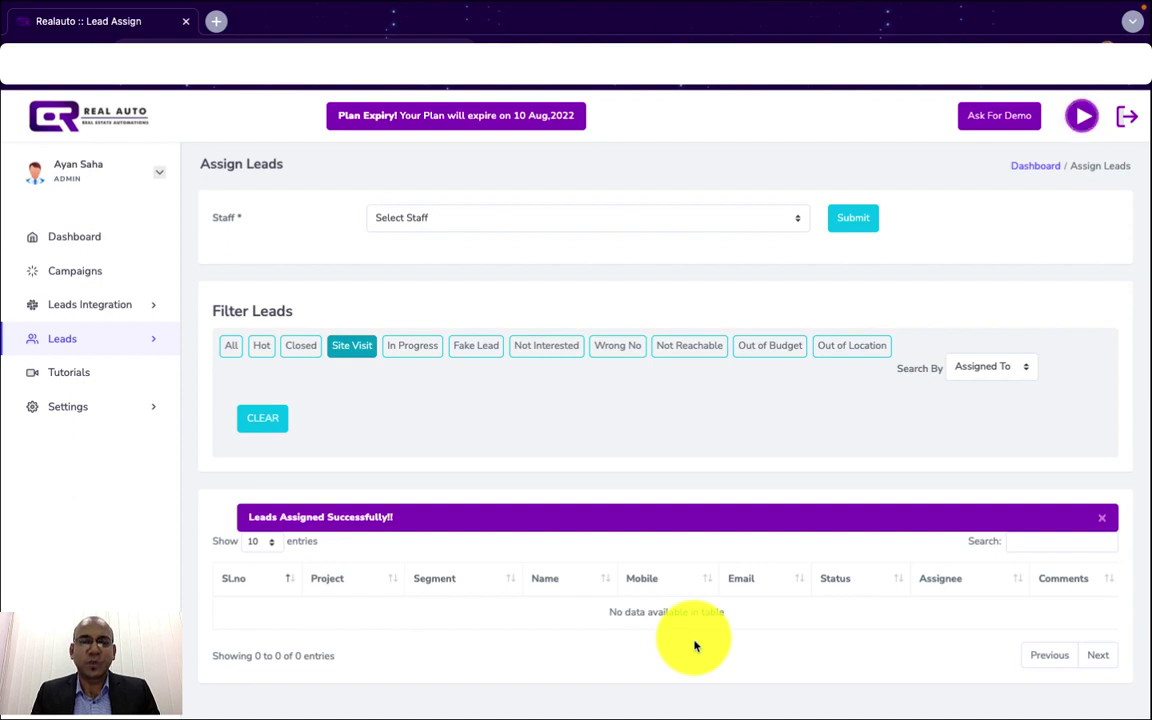